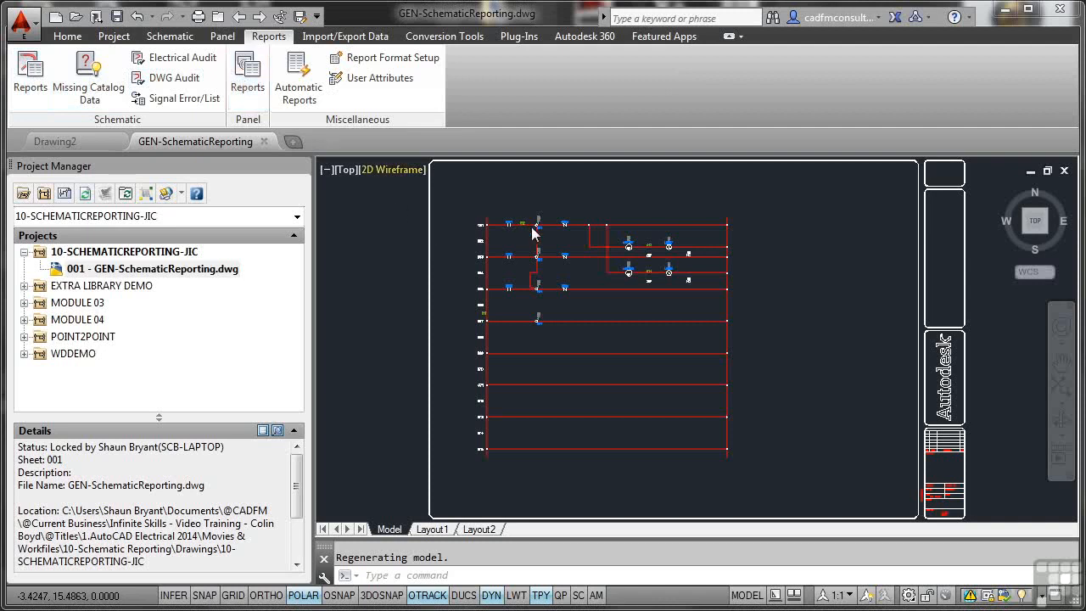
Generate a schematic Component report for the active drawing, covering all installation and location codes.
{"action": "left_click", "coordinate": [26, 74]}
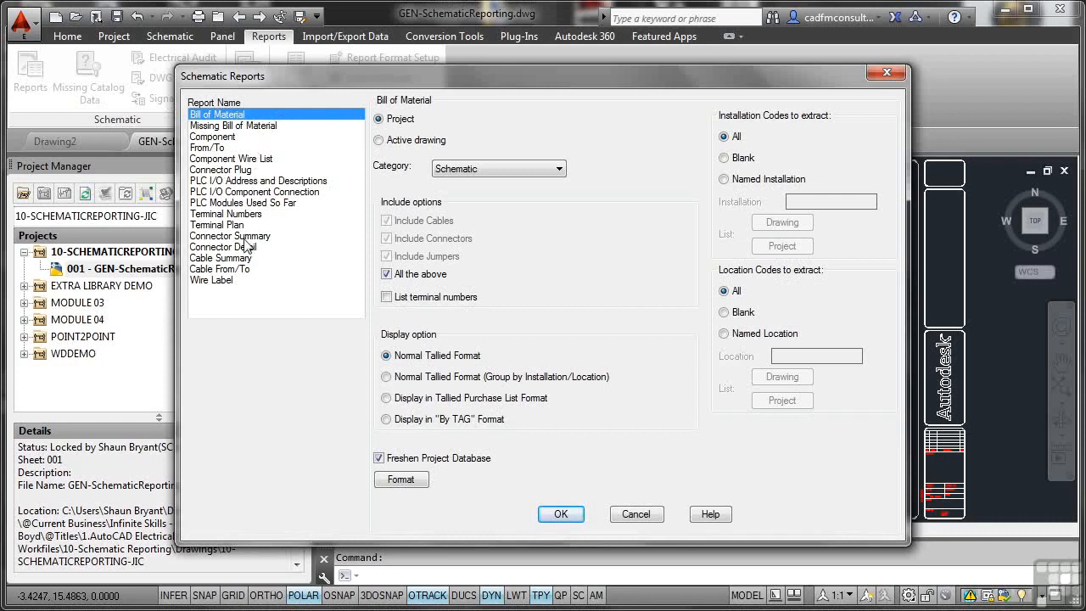
{"action": "left_click", "coordinate": [227, 125]}
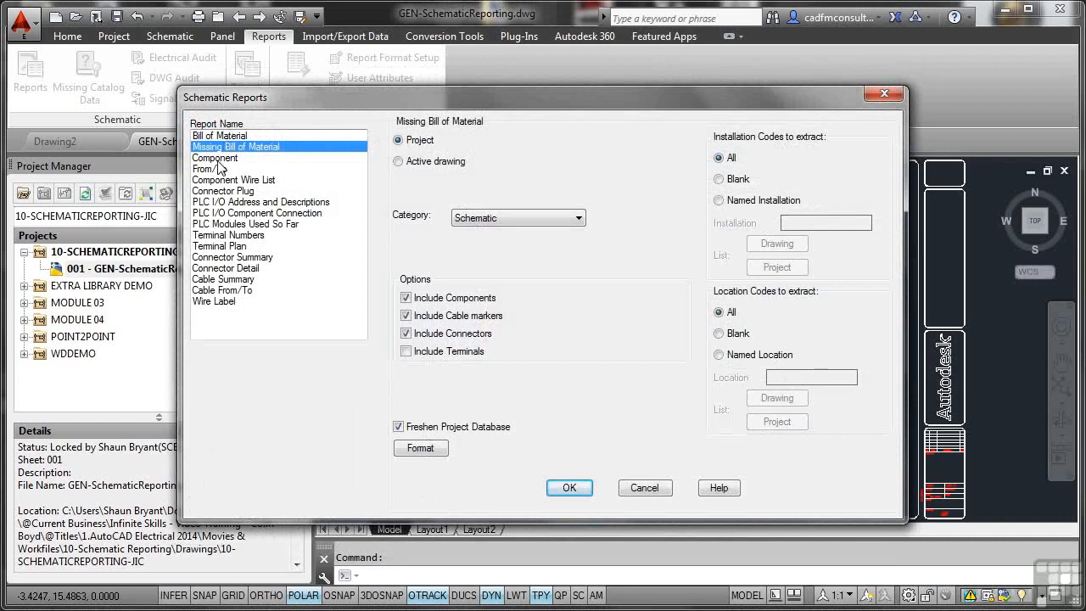
{"action": "left_click", "coordinate": [218, 159]}
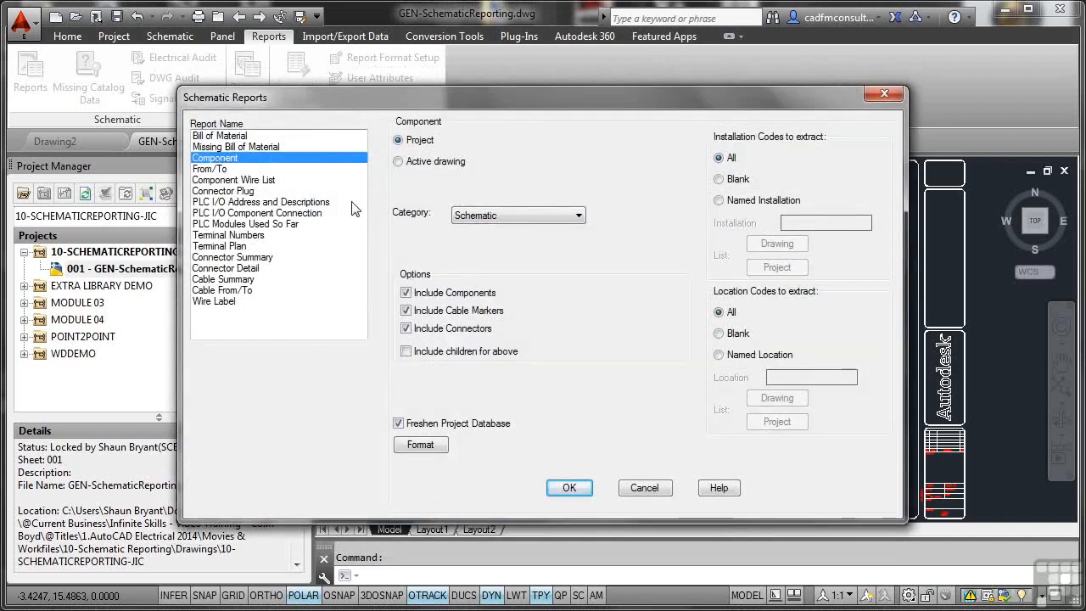
{"action": "left_click", "coordinate": [398, 161]}
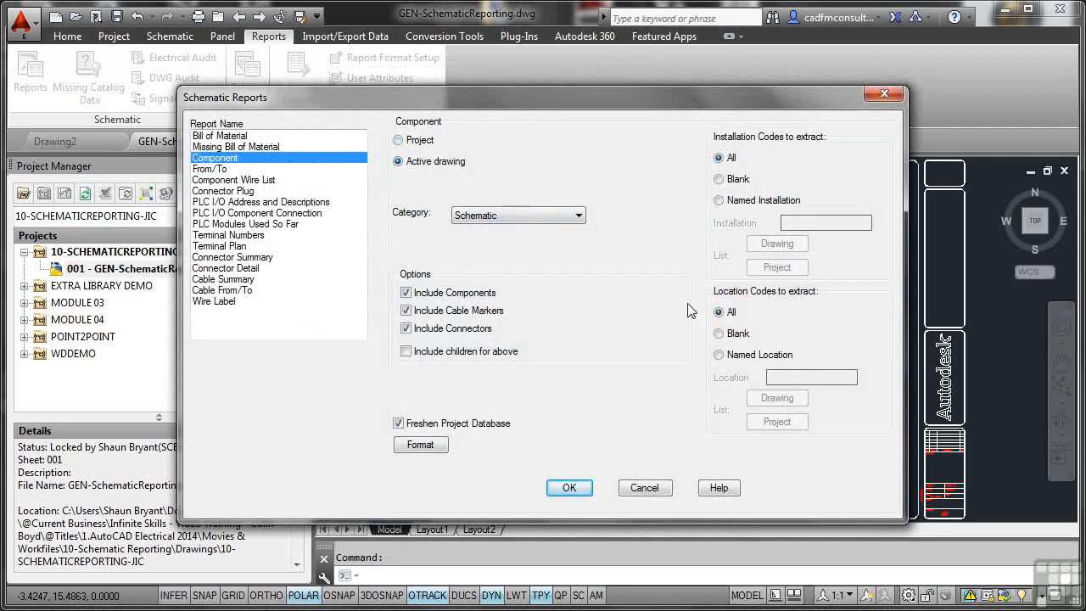
{"action": "left_click", "coordinate": [570, 487]}
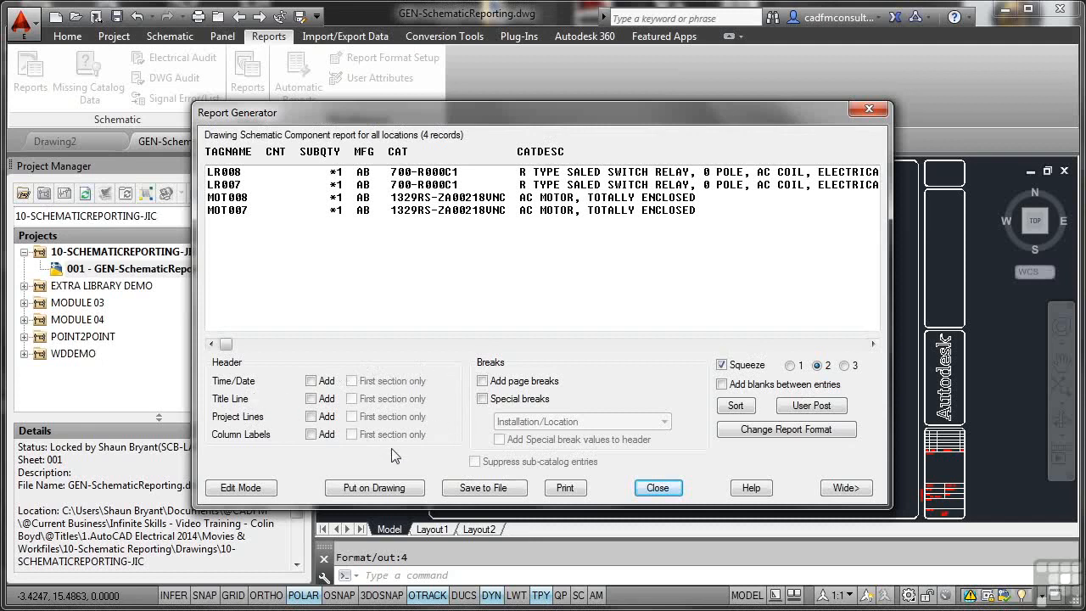
Add page breaks and blanks between entries to the report, and check the sort options without changing them.
{"action": "left_click", "coordinate": [484, 382]}
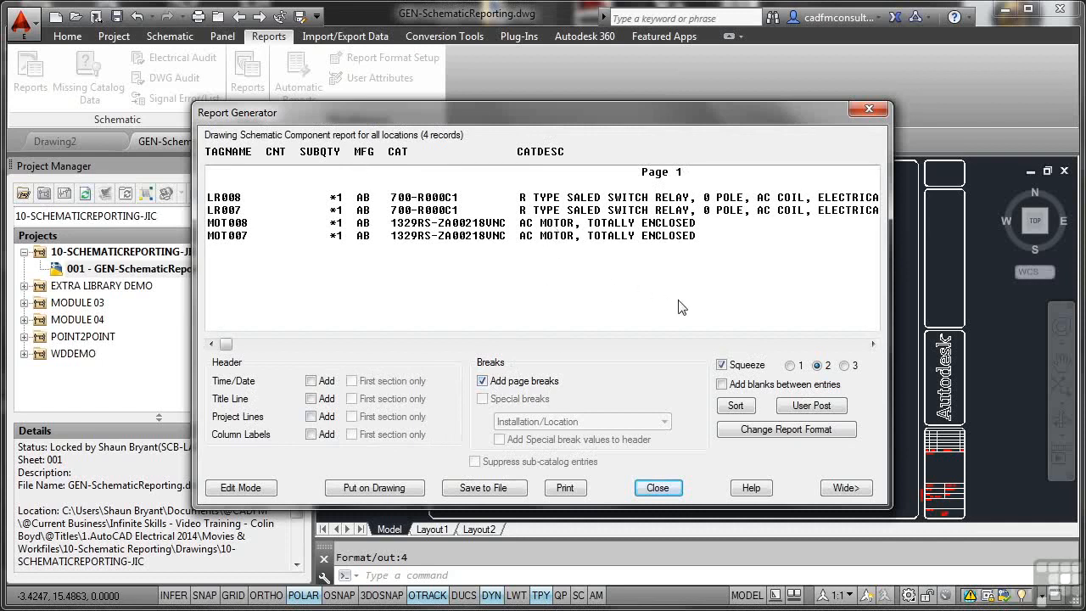
{"action": "left_click", "coordinate": [722, 384]}
{"action": "left_click", "coordinate": [722, 384]}
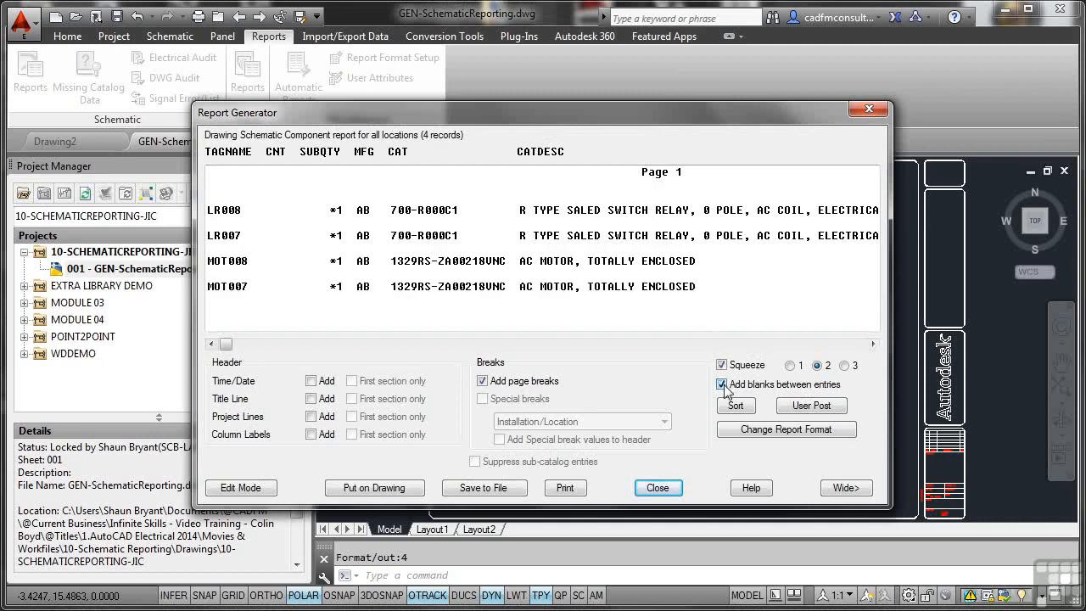
{"action": "left_click", "coordinate": [734, 405]}
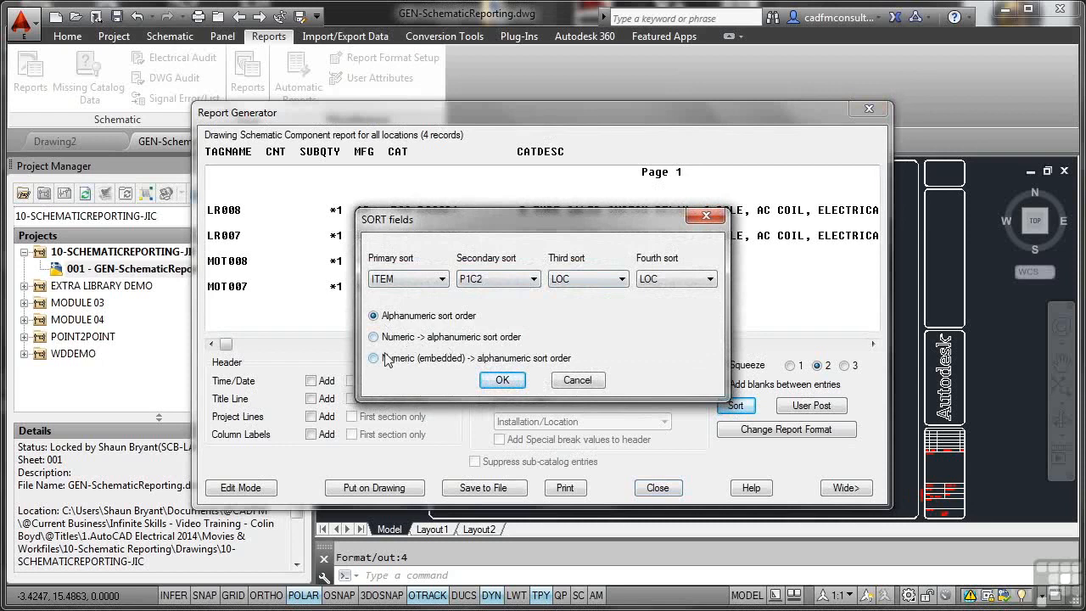
{"action": "left_click", "coordinate": [577, 381]}
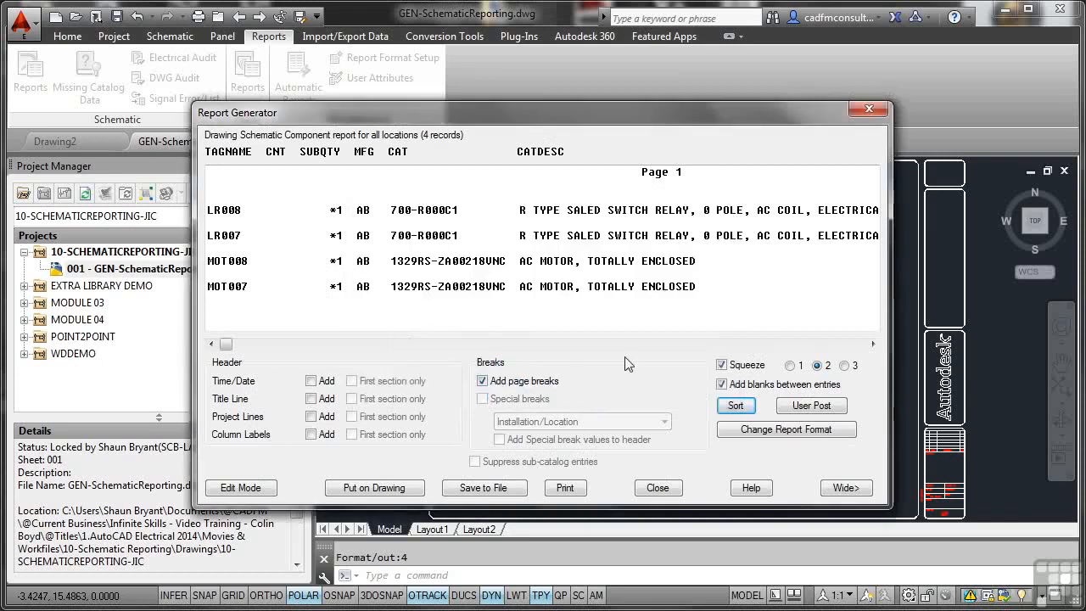
Add the ITEM field to the component report as its first column, ahead of TAGNAME, and close the report.
{"action": "left_click", "coordinate": [750, 429]}
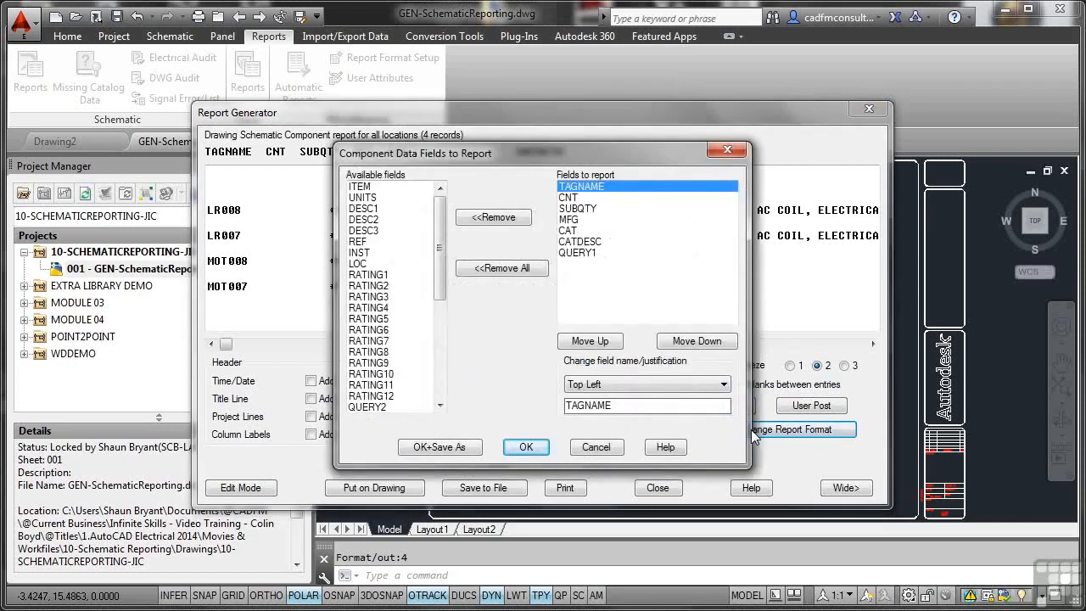
{"action": "double_click", "coordinate": [364, 188]}
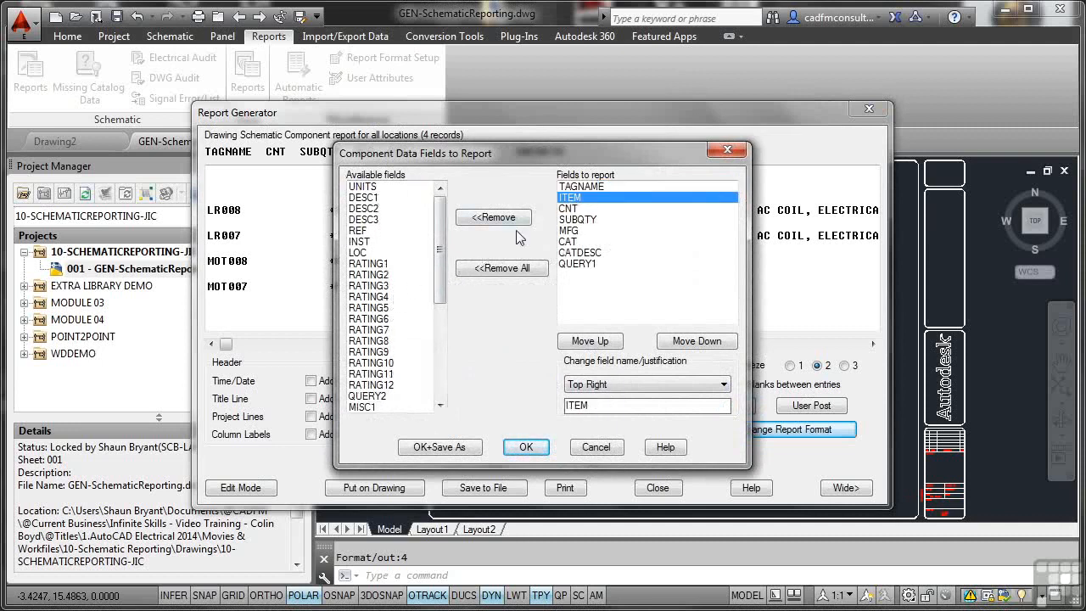
{"action": "left_click", "coordinate": [590, 340]}
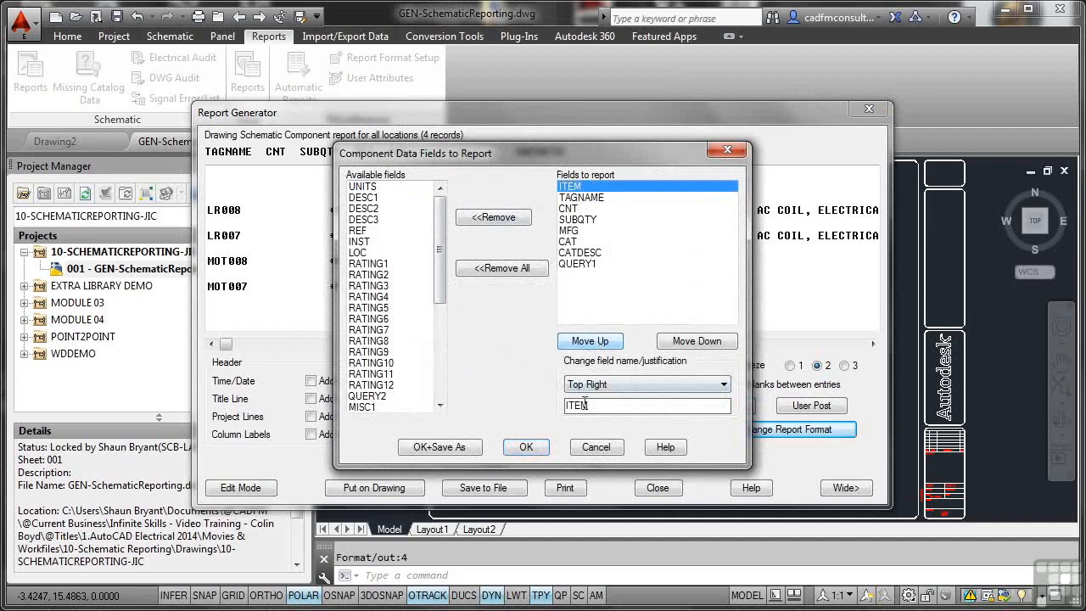
{"action": "left_click", "coordinate": [524, 447]}
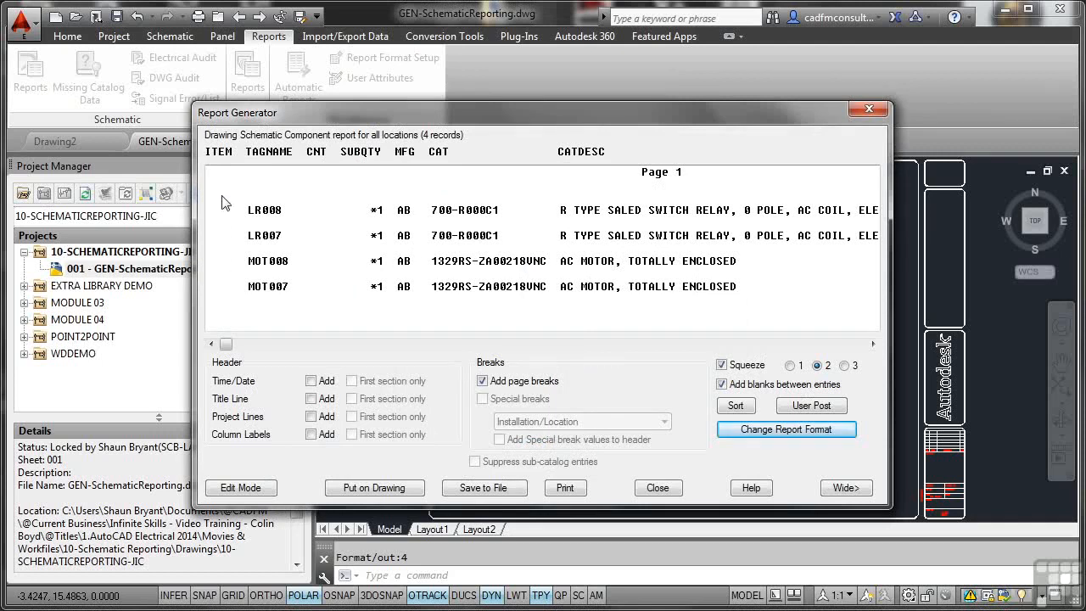
{"action": "left_click", "coordinate": [658, 488]}
Review the Component, Nameplate and Bill of Material options of the panel reports without running a report.
{"action": "left_click", "coordinate": [247, 78]}
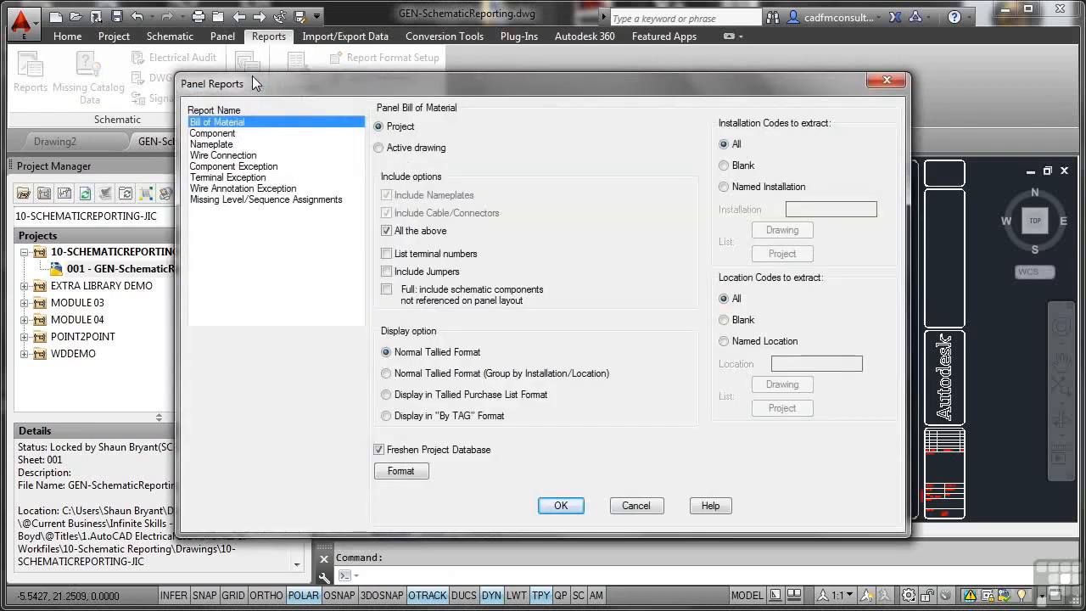
{"action": "left_click", "coordinate": [217, 135]}
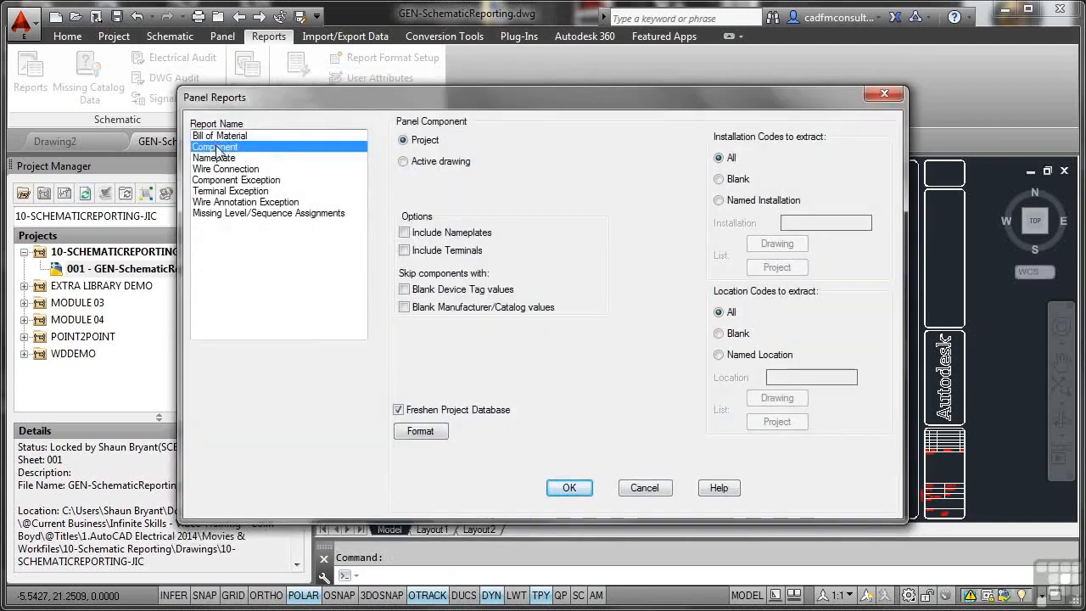
{"action": "left_click", "coordinate": [221, 160]}
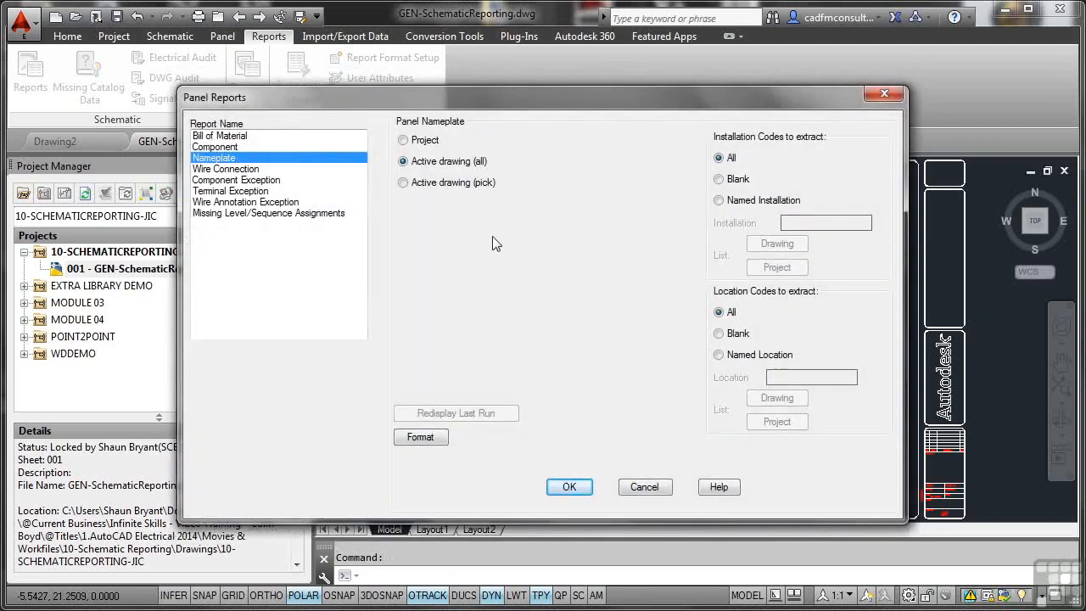
{"action": "left_click", "coordinate": [220, 137]}
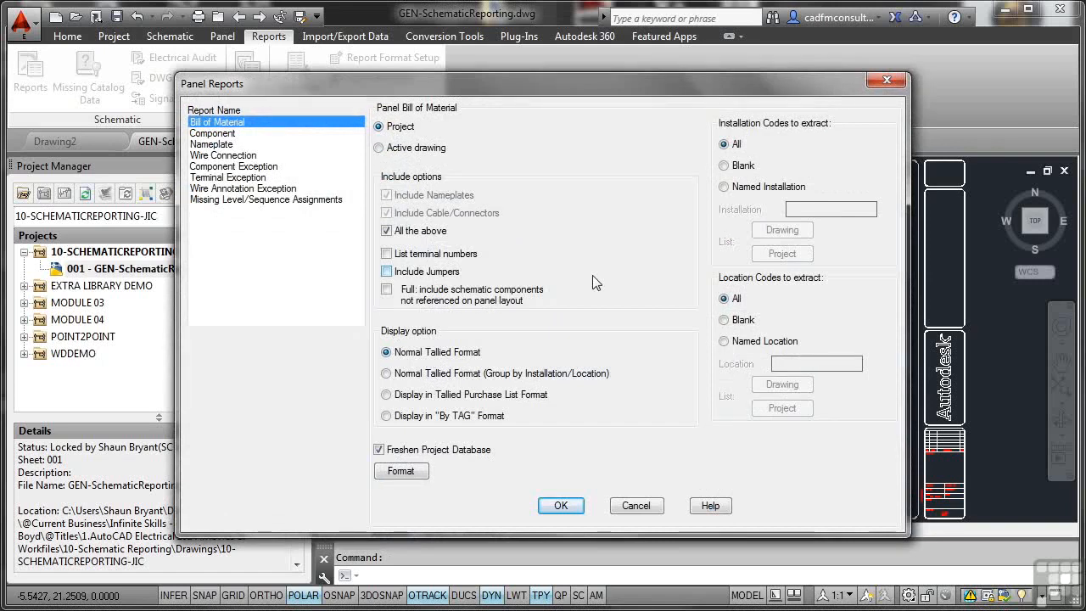
{"action": "left_click", "coordinate": [632, 506]}
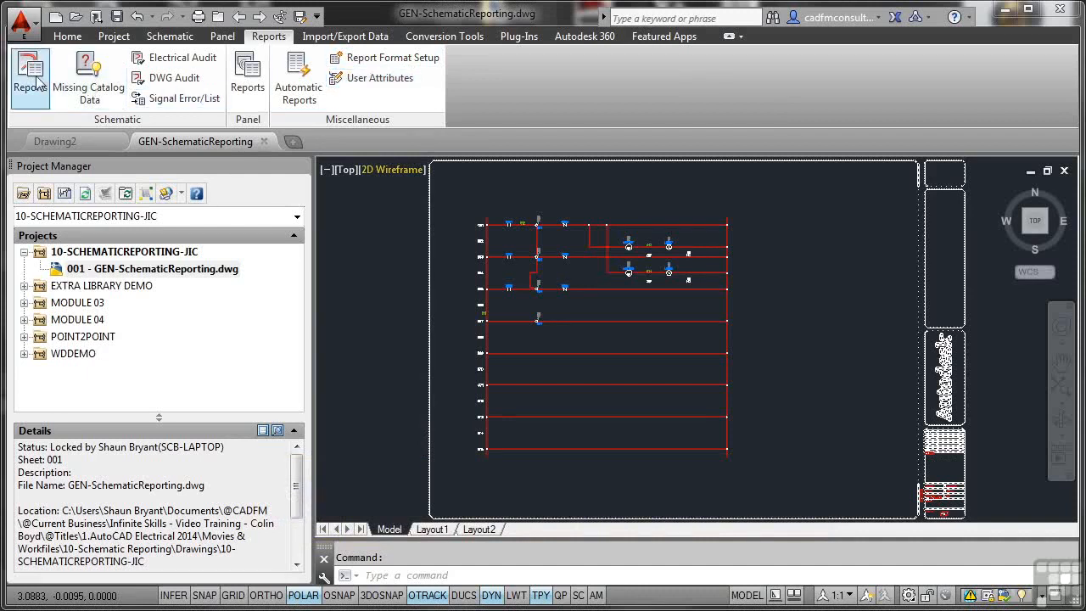
Examine the report format setup for the schematic Missing Bill of Material, Component and From/To reports and the panel Bill of Material and Component reports.
{"action": "left_click", "coordinate": [365, 57]}
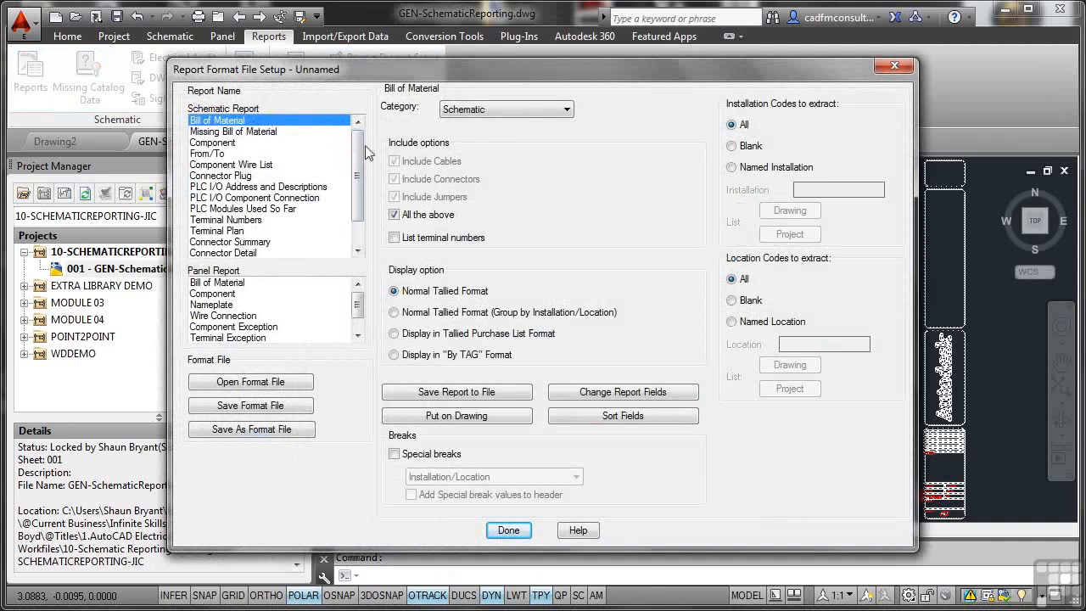
{"action": "left_click", "coordinate": [250, 134]}
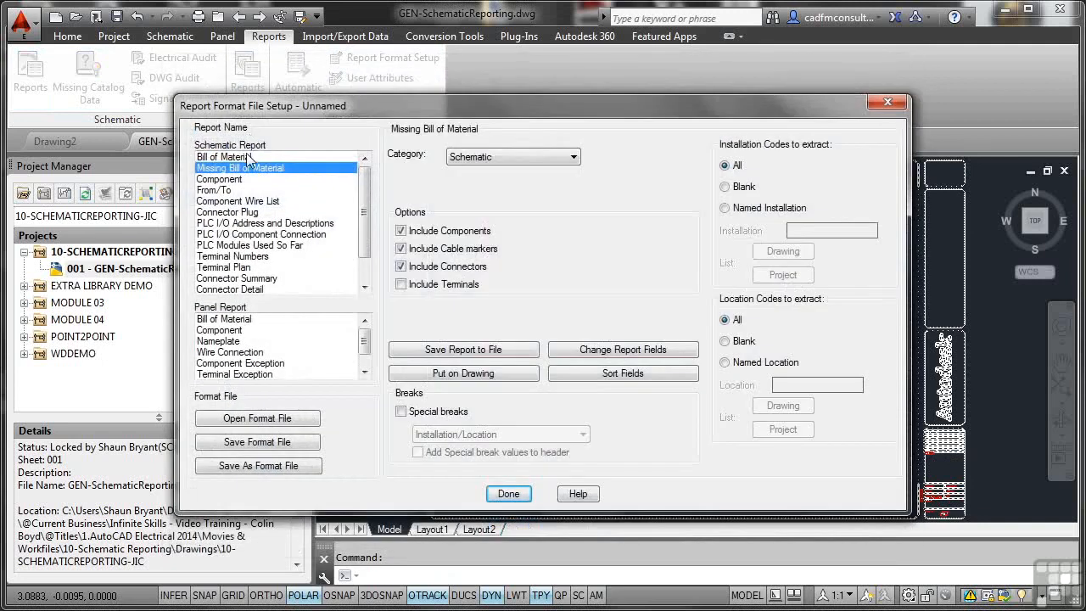
{"action": "left_click", "coordinate": [238, 179]}
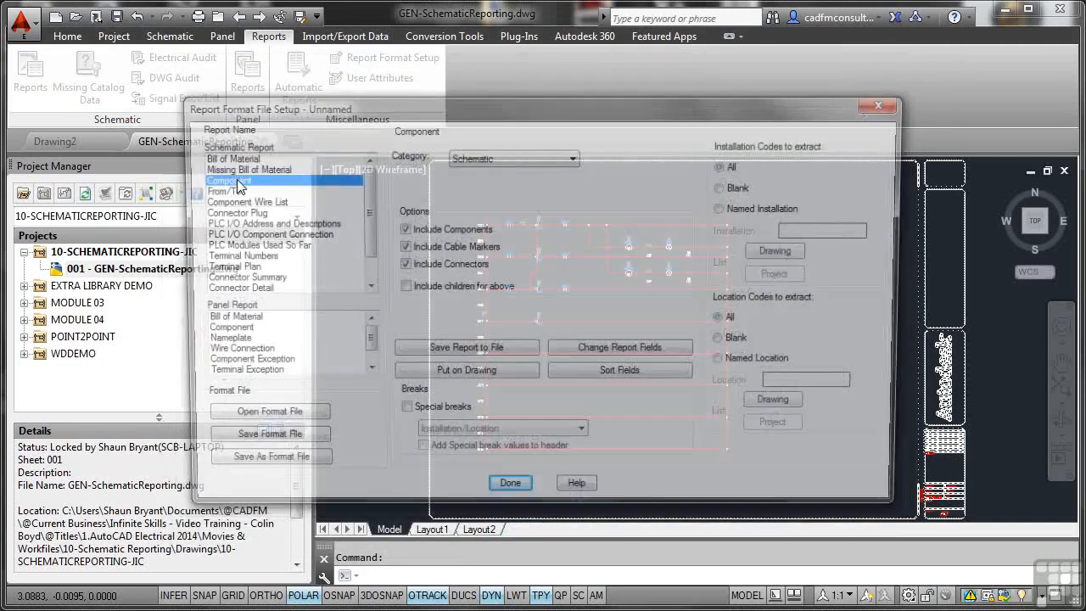
{"action": "left_click", "coordinate": [236, 190]}
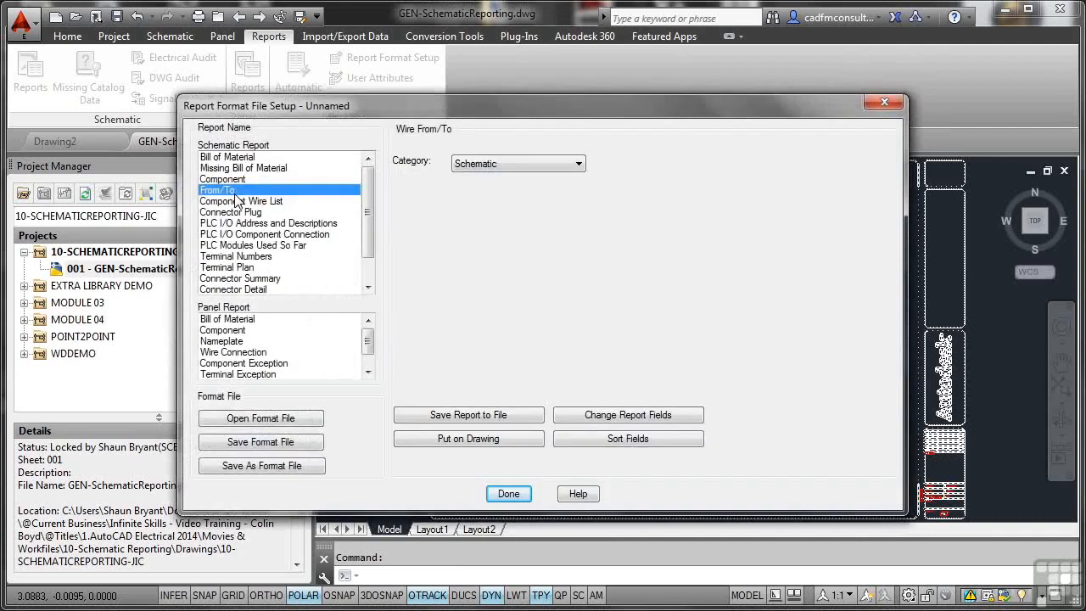
{"action": "left_click", "coordinate": [229, 320]}
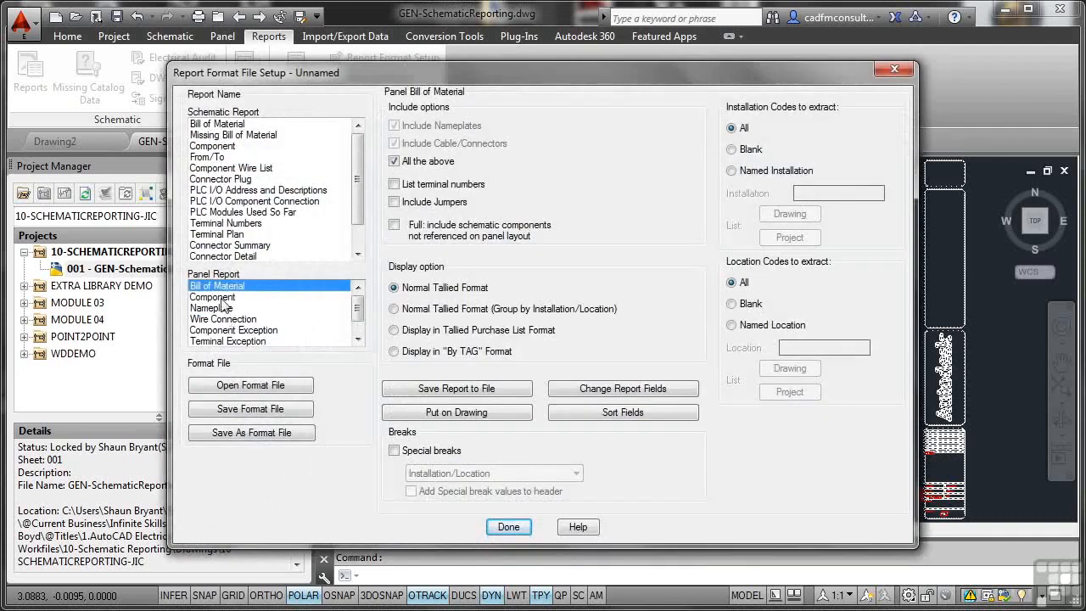
{"action": "left_click", "coordinate": [223, 297]}
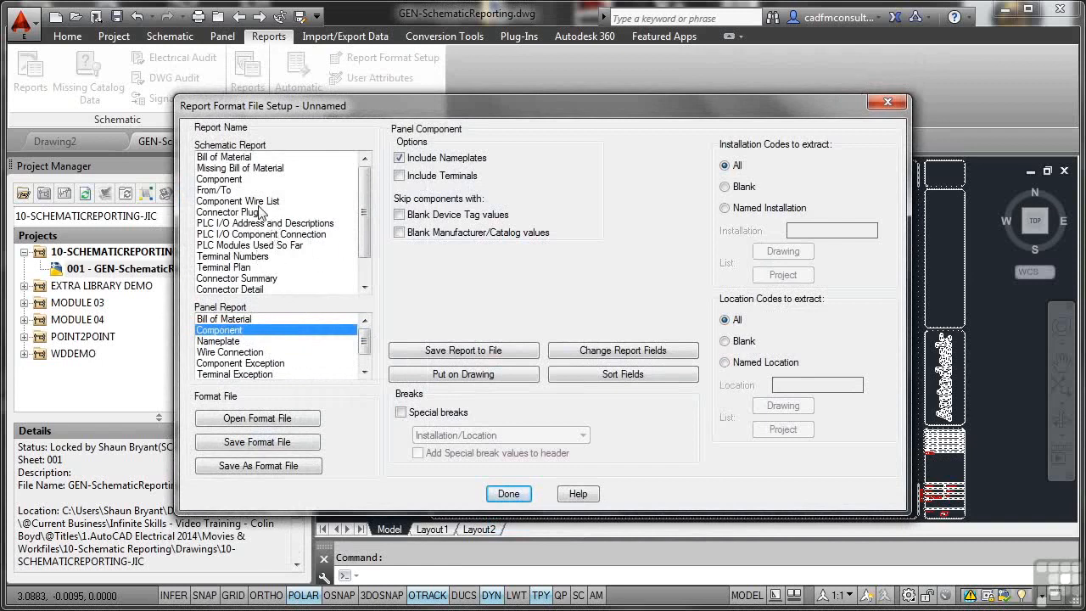
Set the schematic Component report format to include children and use special breaks by Installation/Location.
{"action": "left_click", "coordinate": [229, 180]}
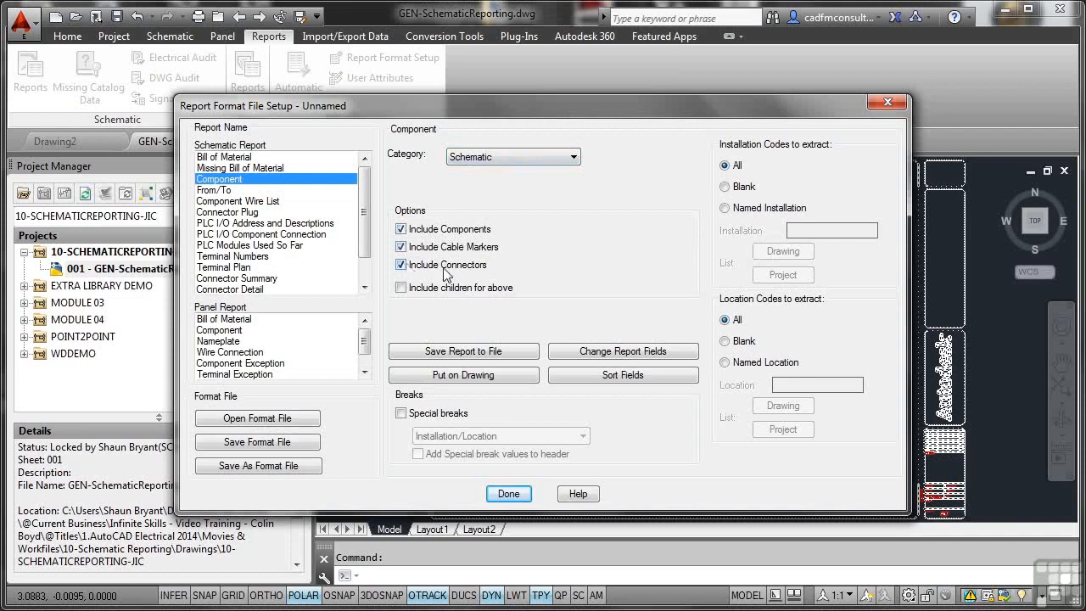
{"action": "left_click", "coordinate": [401, 289]}
{"action": "left_click", "coordinate": [403, 415]}
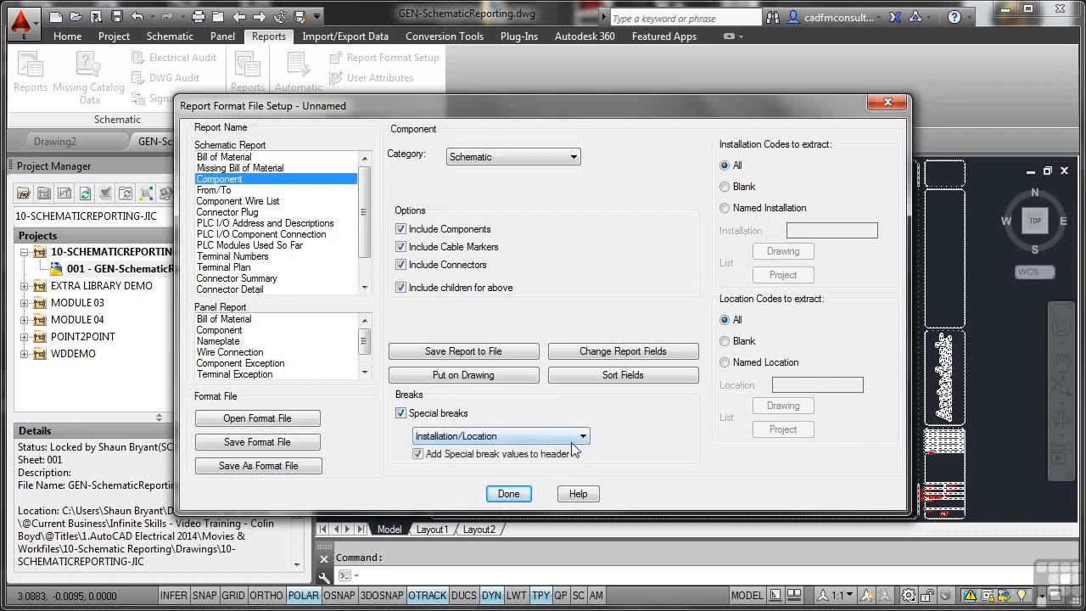
{"action": "left_click", "coordinate": [581, 436]}
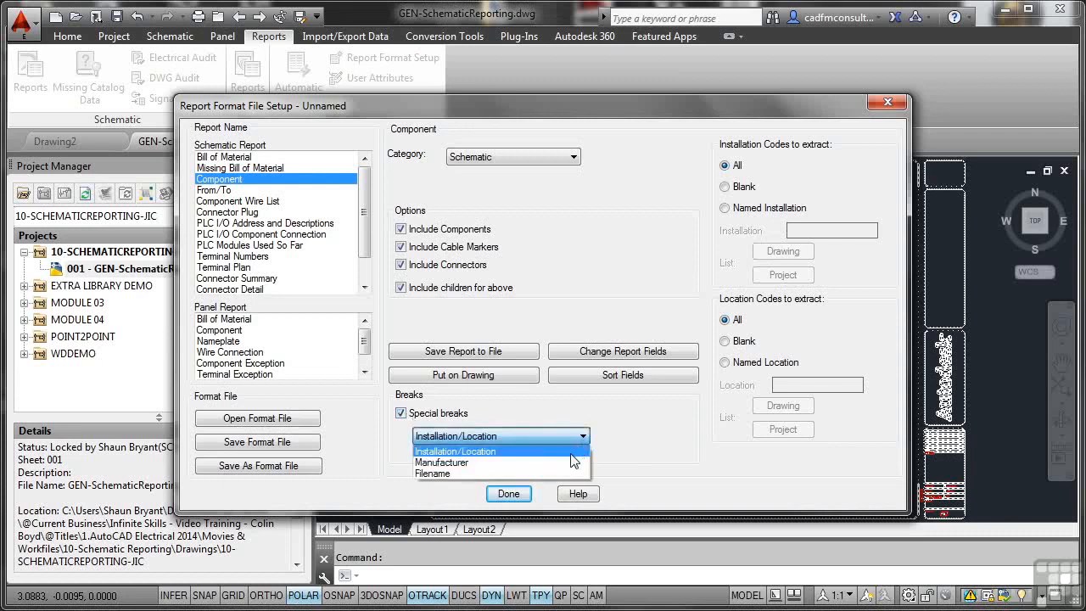
{"action": "left_click", "coordinate": [624, 443]}
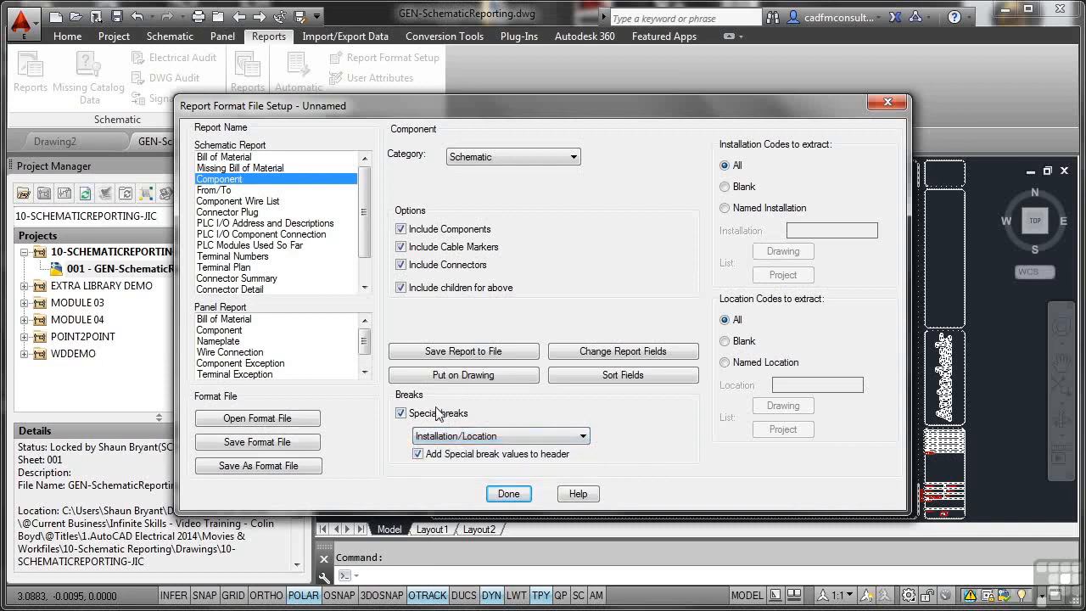
Turn off special breaks in the Component report format and close the format setup without saving the changes.
{"action": "left_click", "coordinate": [583, 437]}
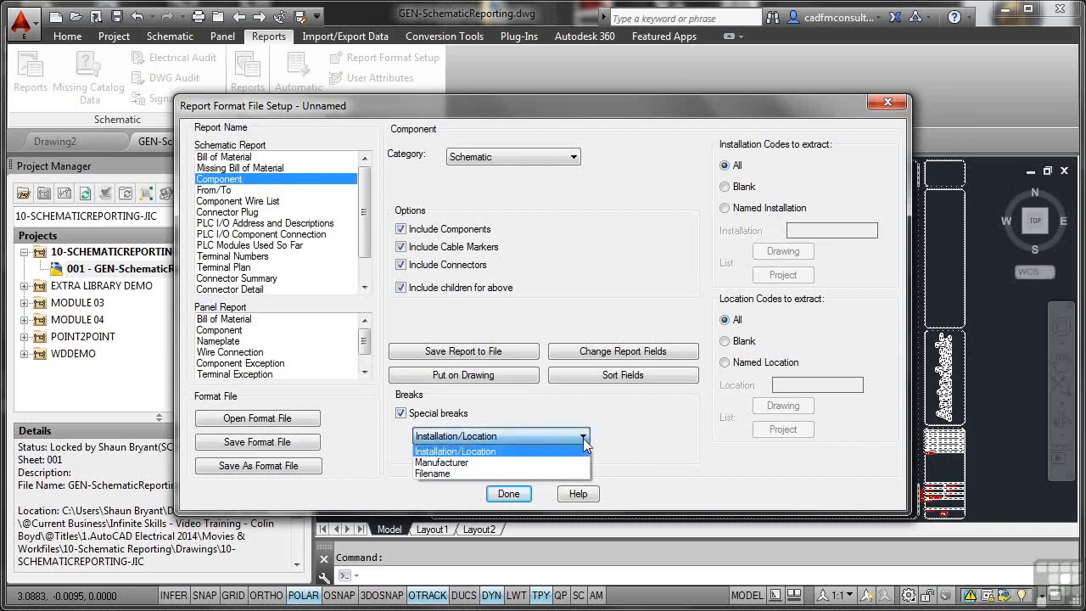
{"action": "left_click", "coordinate": [401, 413]}
{"action": "left_click", "coordinate": [400, 413]}
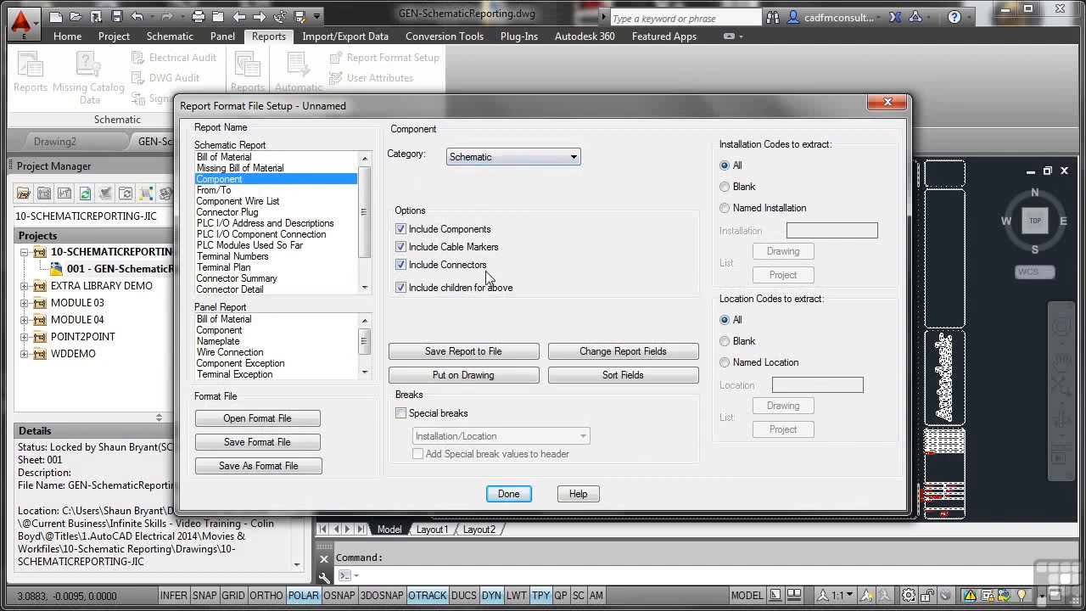
{"action": "left_click", "coordinate": [509, 494]}
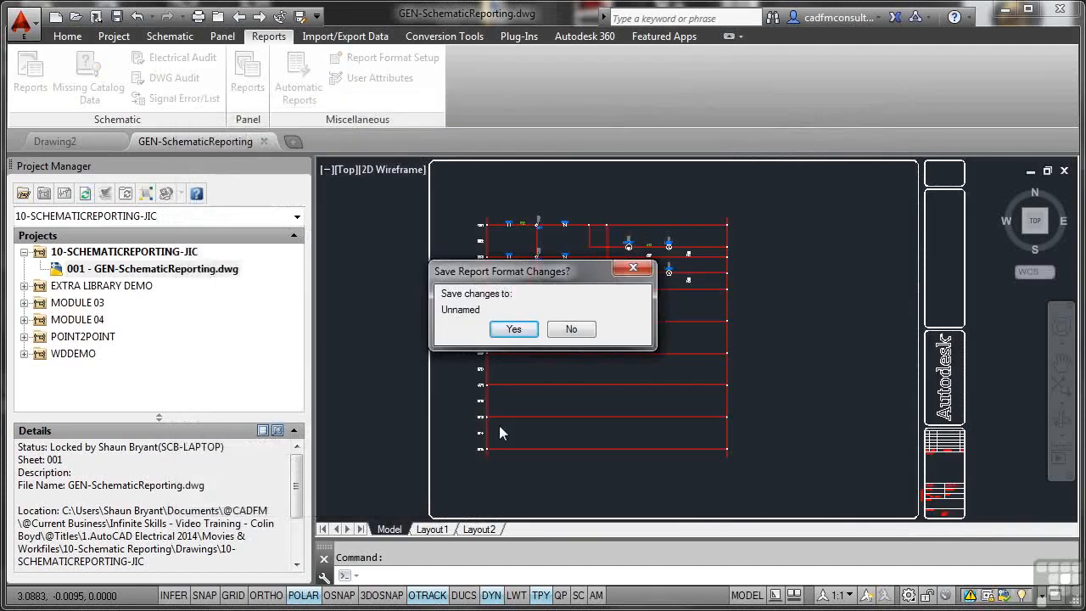
{"action": "left_click", "coordinate": [561, 330]}
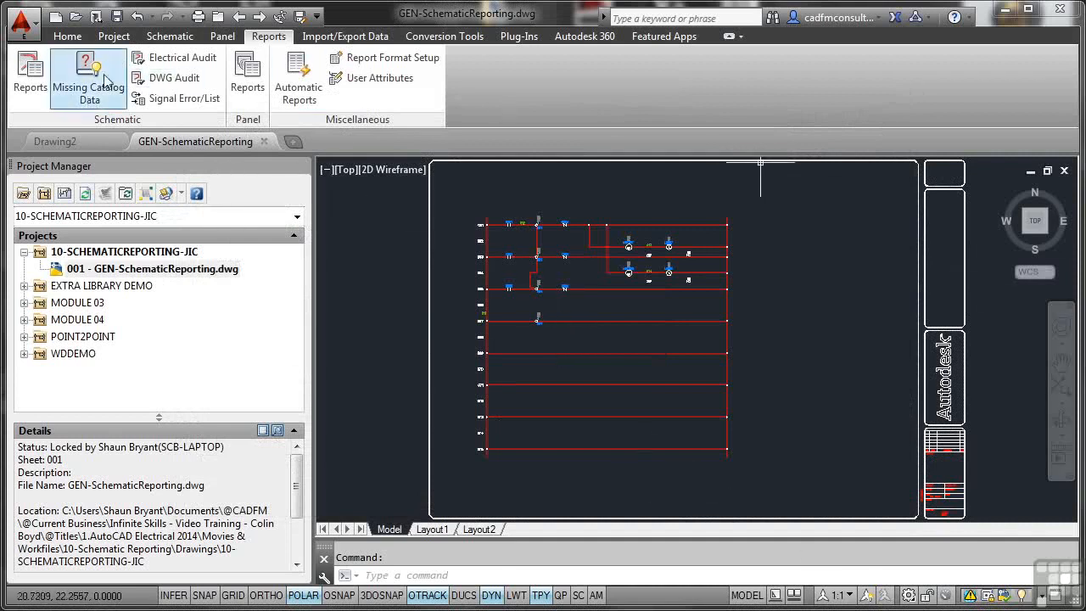
Run the schematic Component report for the active drawing with children included, keeping the existing report format.
{"action": "left_click", "coordinate": [36, 80]}
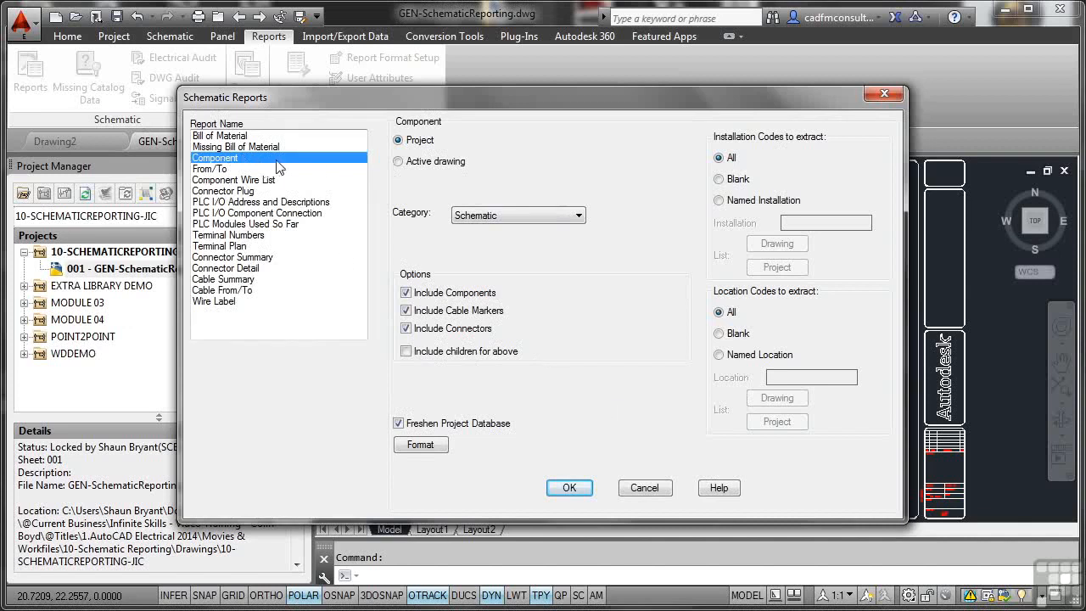
{"action": "left_click", "coordinate": [398, 161]}
{"action": "left_click", "coordinate": [406, 352]}
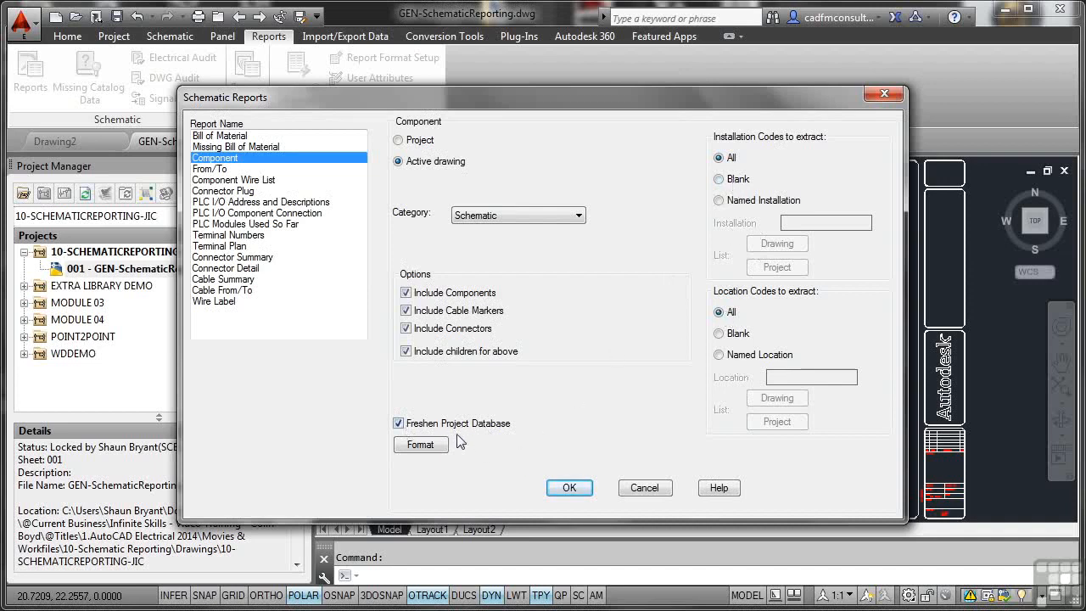
{"action": "left_click", "coordinate": [419, 447]}
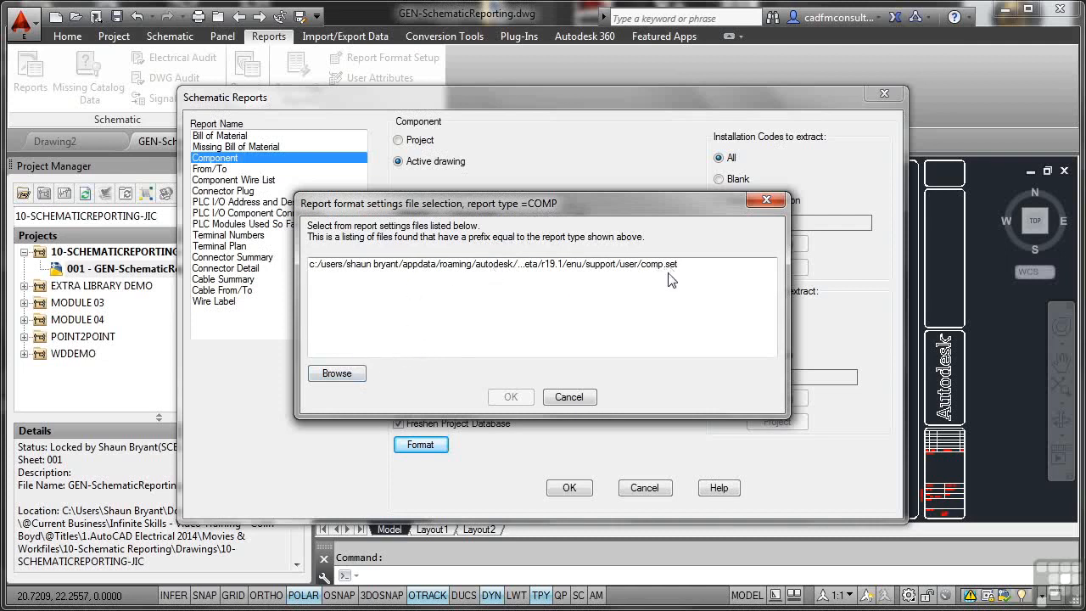
{"action": "left_click", "coordinate": [569, 397]}
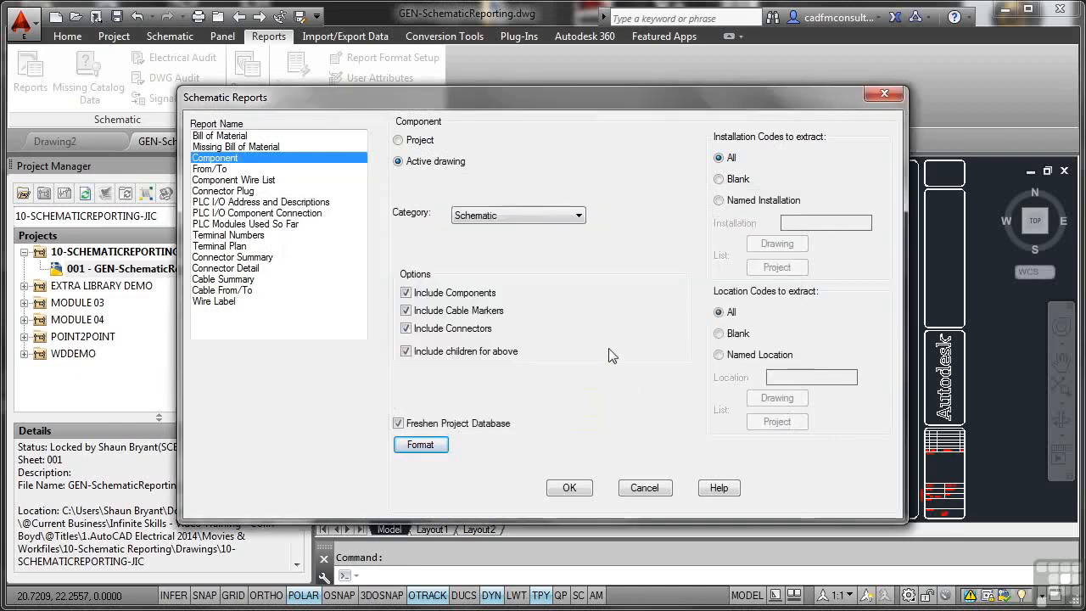
{"action": "left_click", "coordinate": [578, 489]}
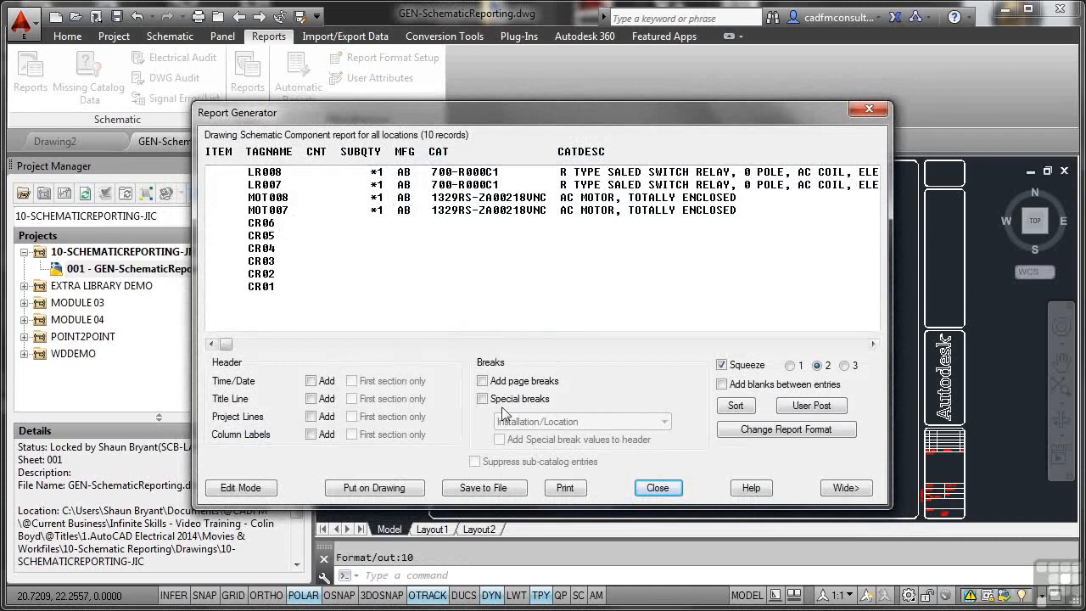
Add the time/date, title line, project lines and column labels to the Component report's header.
{"action": "left_click", "coordinate": [311, 381]}
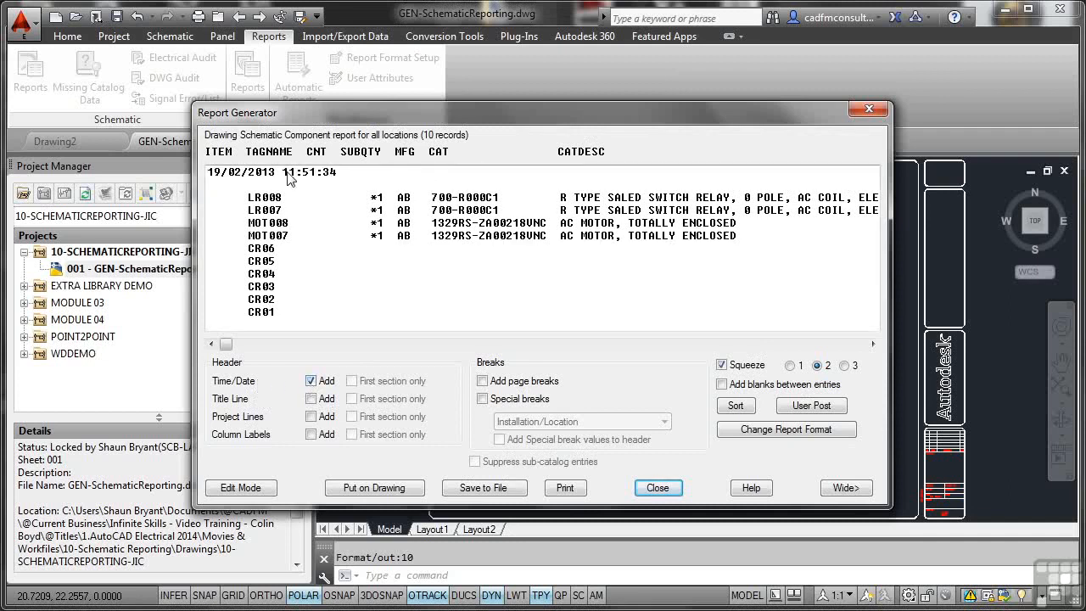
{"action": "left_click", "coordinate": [311, 399]}
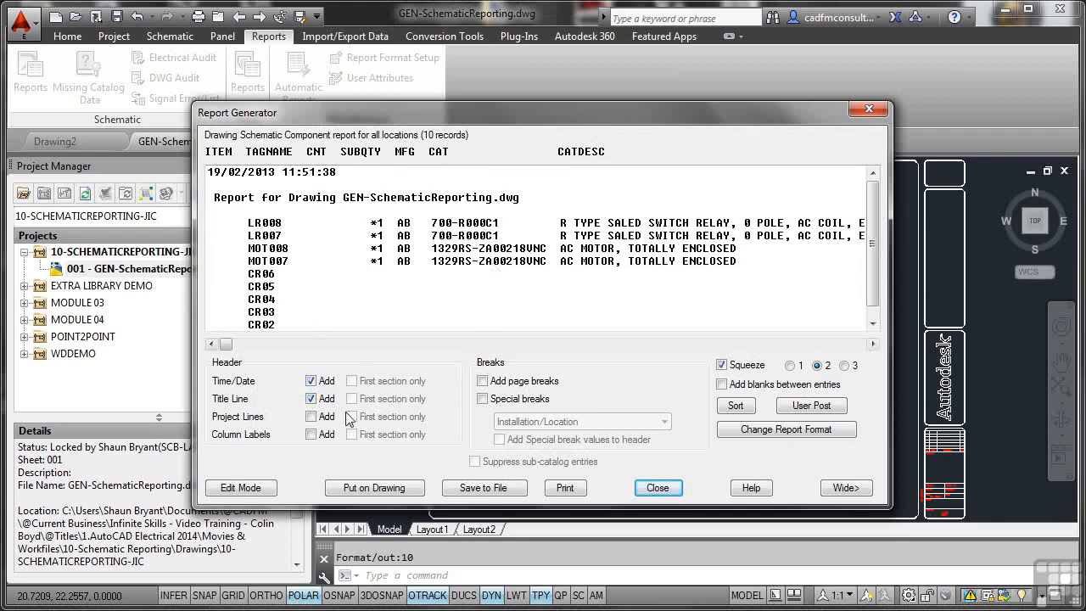
{"action": "left_click", "coordinate": [311, 416]}
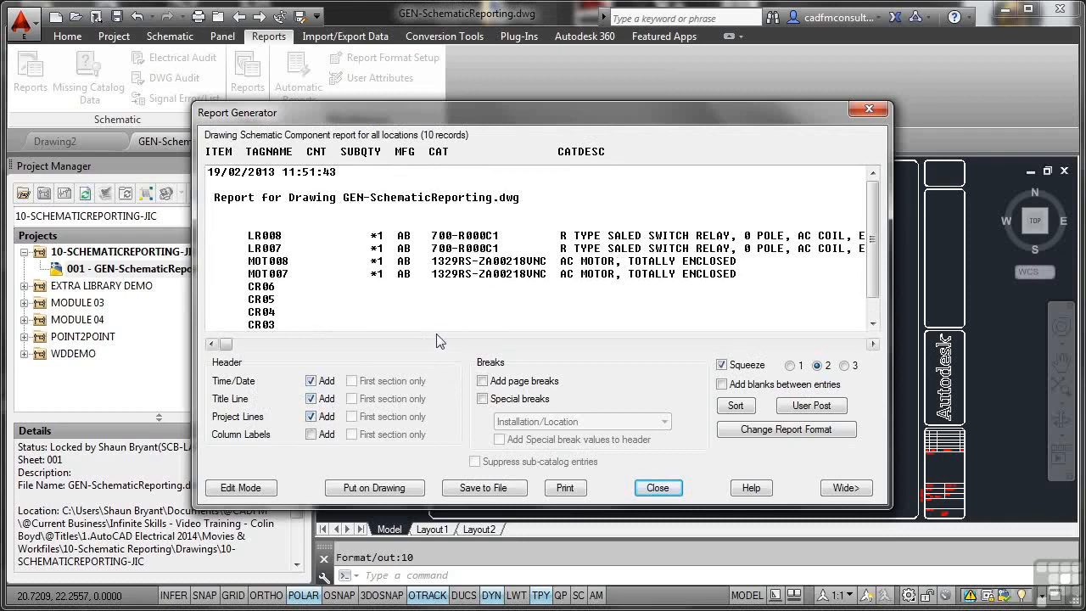
{"action": "left_click", "coordinate": [312, 434]}
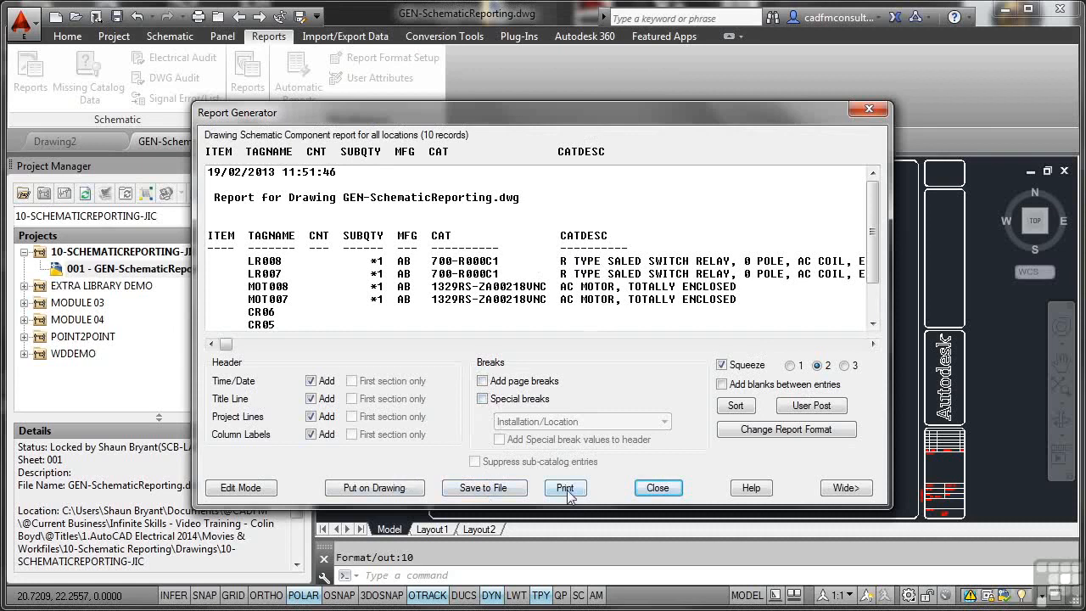
Insert the Component report as a new table over the ladder's lower end, close the report and save the drawing.
{"action": "left_click", "coordinate": [374, 488]}
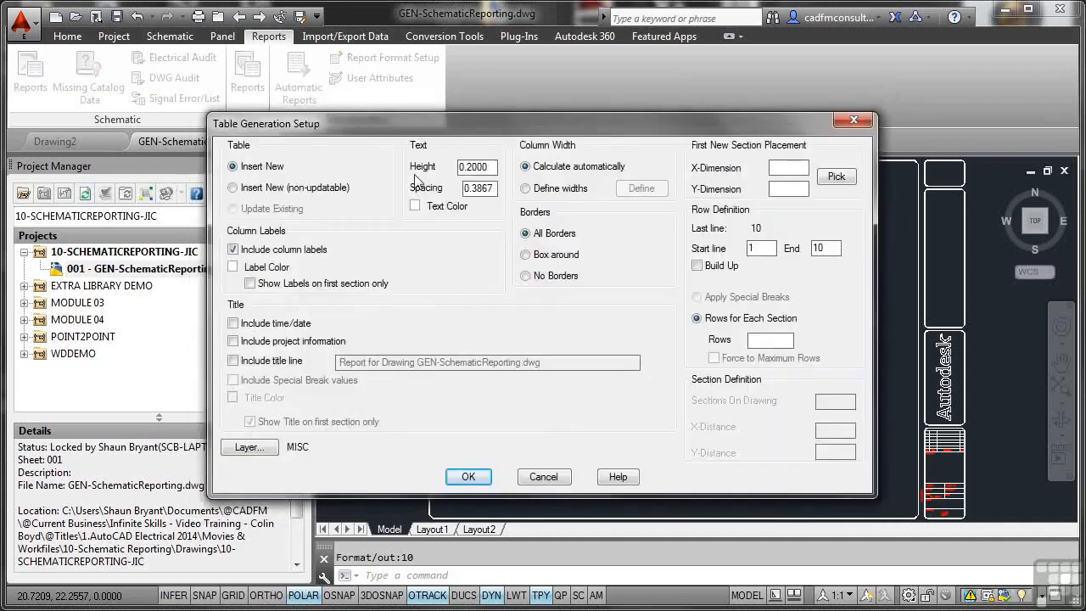
{"action": "left_click", "coordinate": [469, 476]}
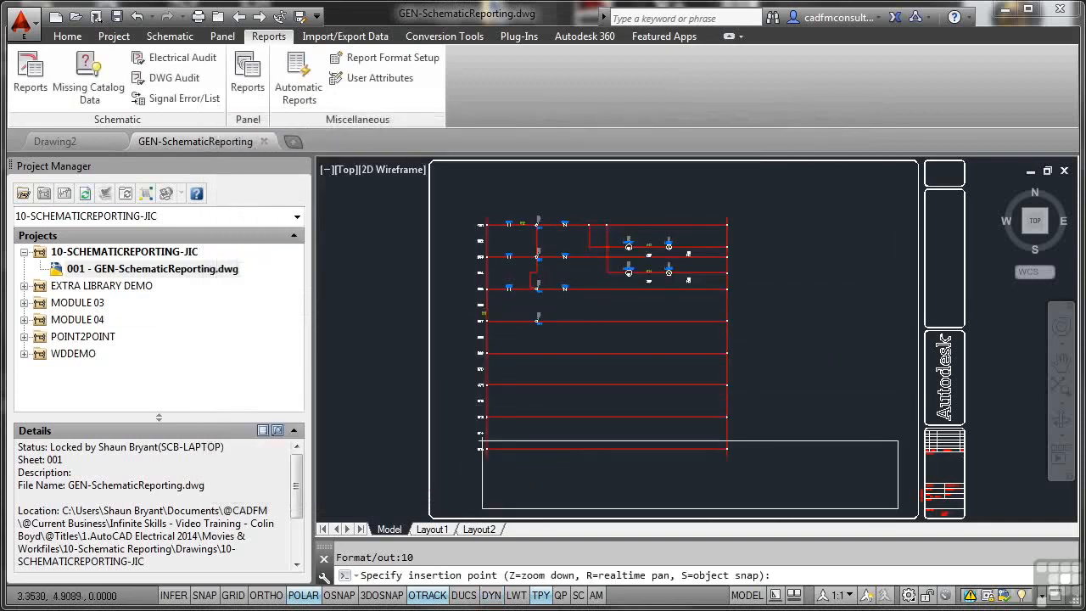
{"action": "left_click", "coordinate": [491, 444]}
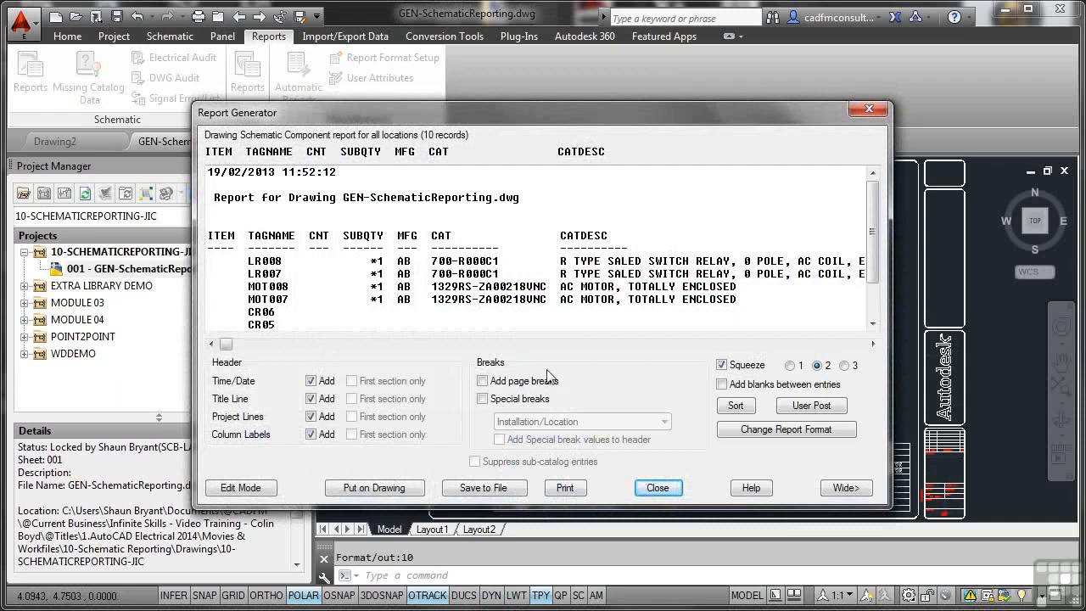
{"action": "left_click", "coordinate": [656, 487]}
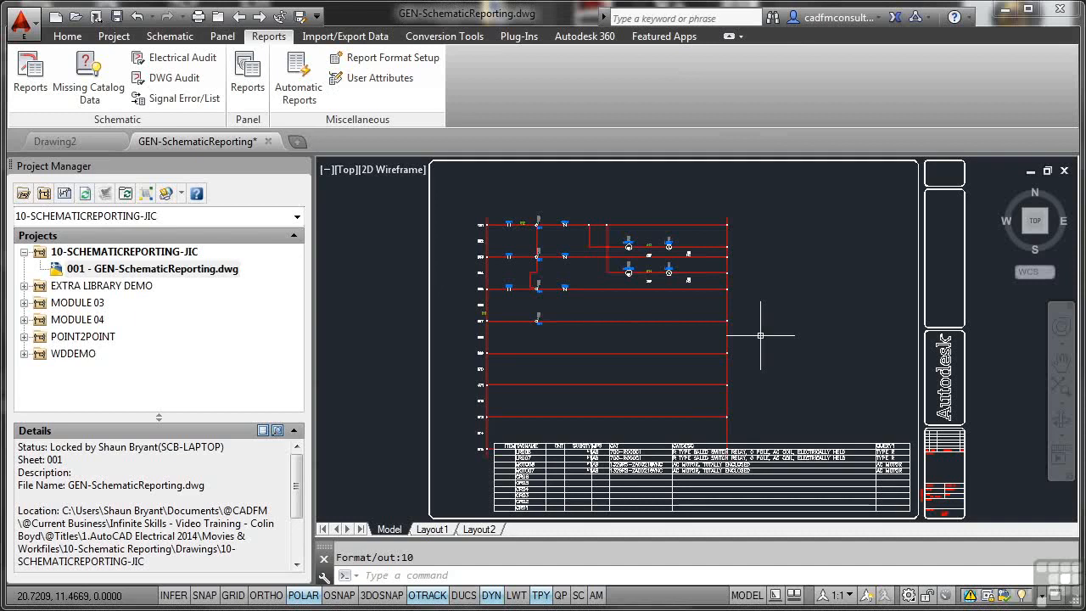
{"action": "key", "text": "ctrl+s"}
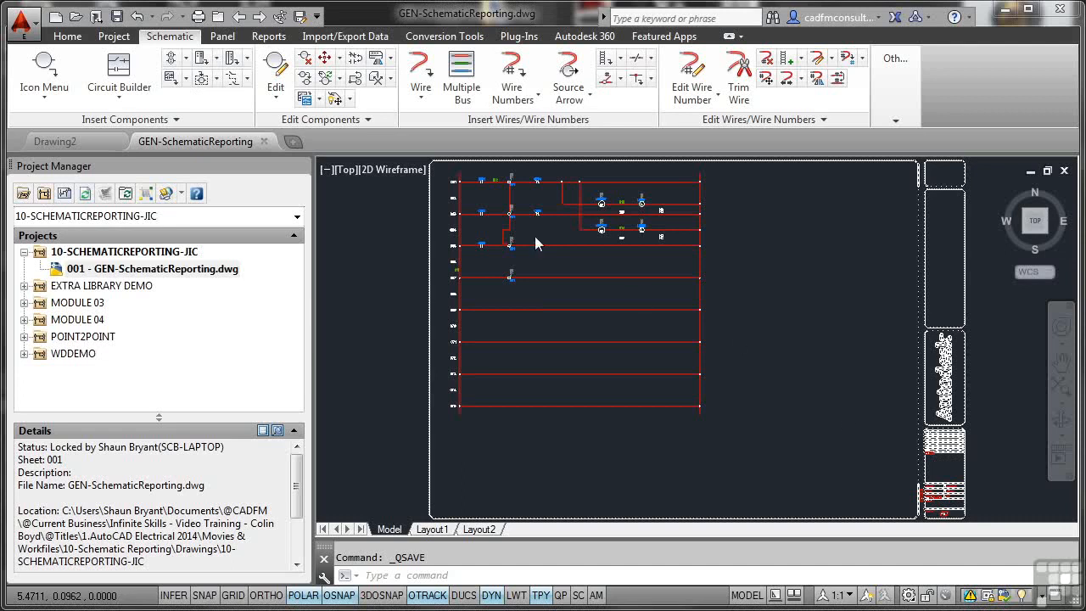
Generate the schematic Component report for the active drawing again, with children included.
{"action": "left_click", "coordinate": [270, 37]}
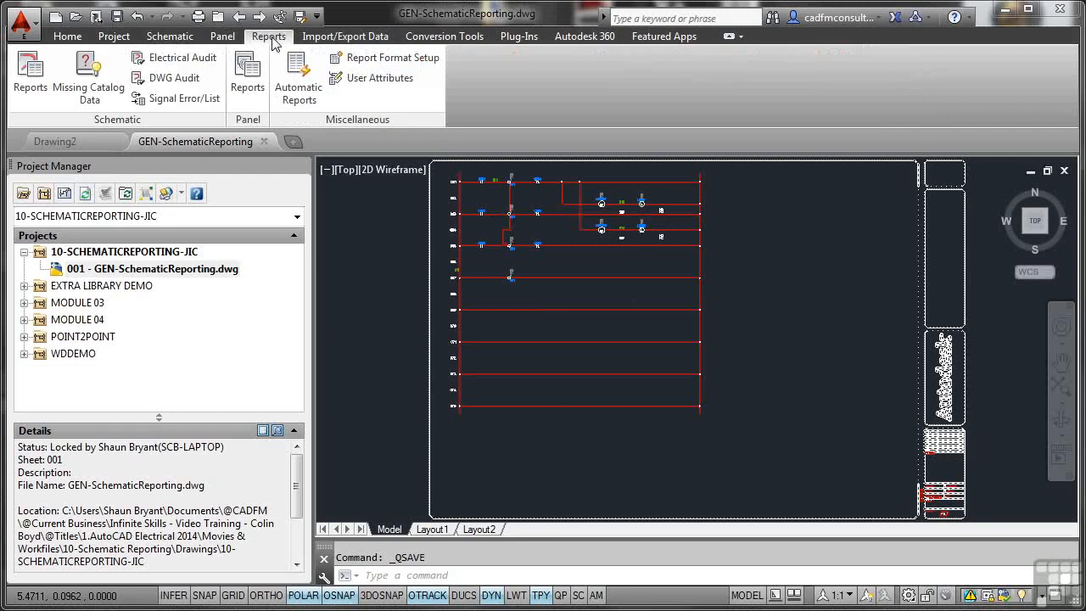
{"action": "left_click", "coordinate": [24, 80]}
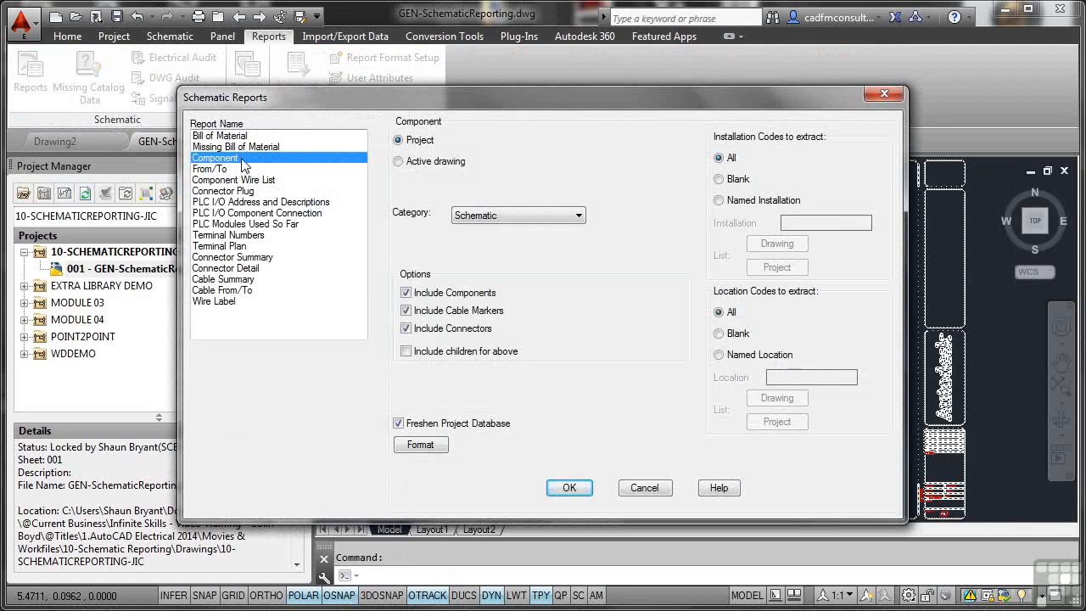
{"action": "left_click", "coordinate": [400, 162]}
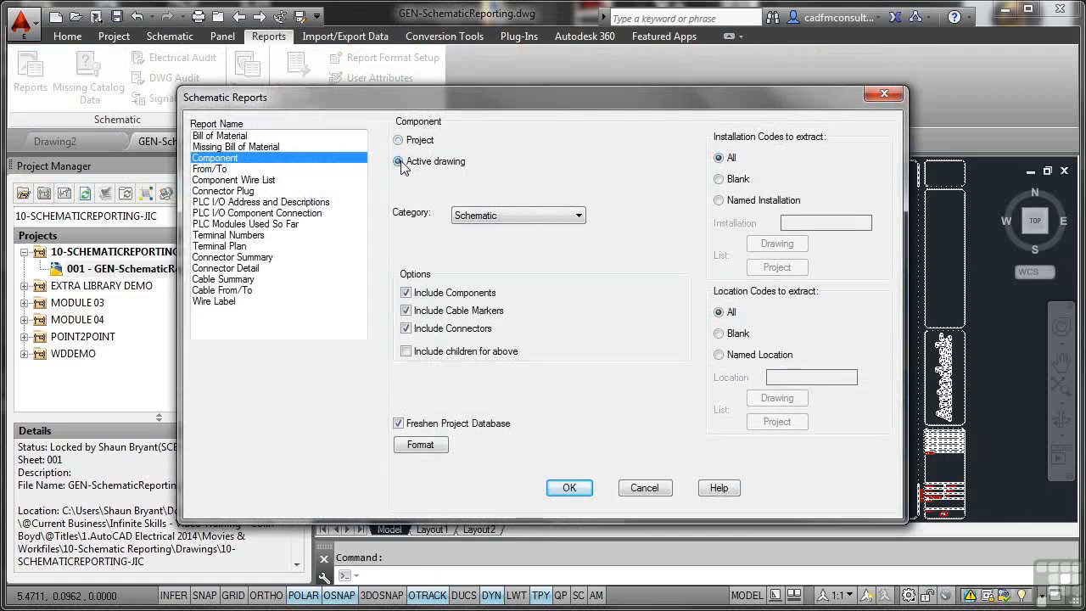
{"action": "left_click", "coordinate": [406, 352]}
{"action": "left_click", "coordinate": [569, 488]}
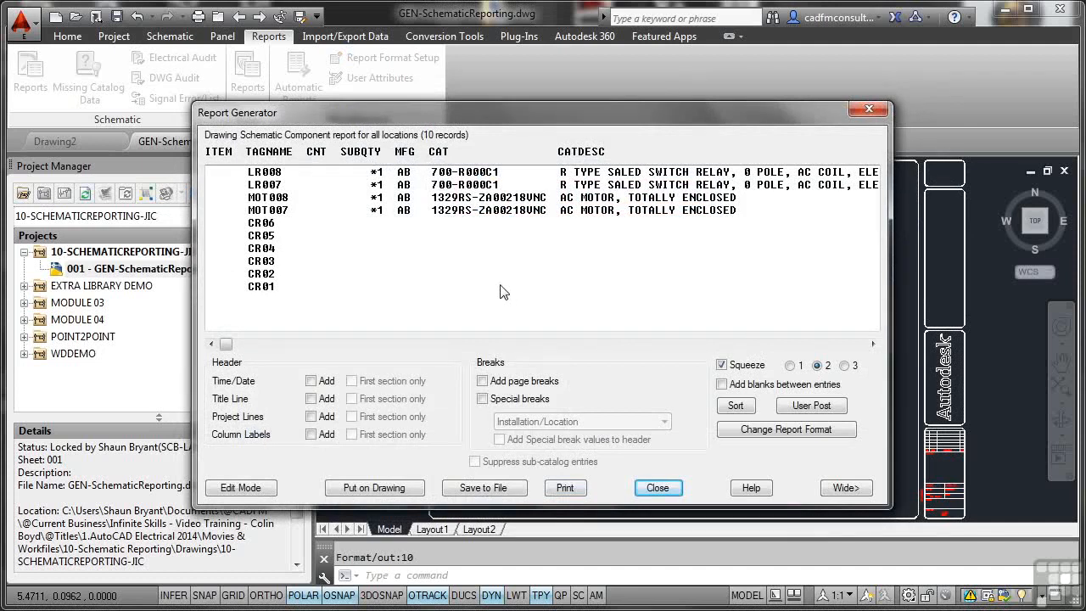
Add time/date, title line, project lines and column labels to the report header and review the listed components.
{"action": "left_click", "coordinate": [311, 382]}
{"action": "left_click", "coordinate": [311, 398]}
{"action": "left_click", "coordinate": [312, 416]}
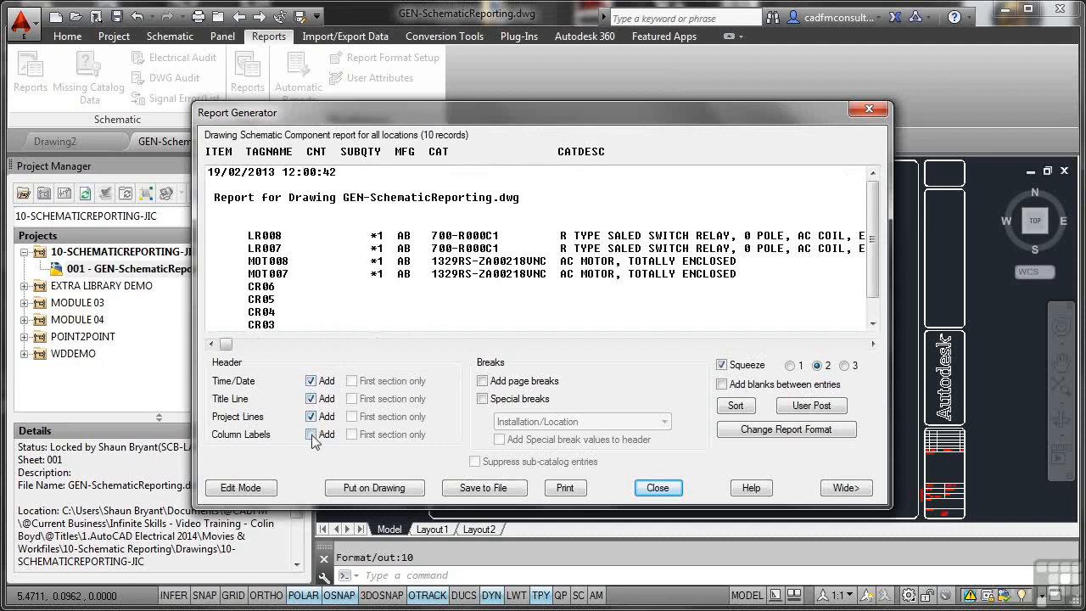
{"action": "left_click", "coordinate": [310, 435]}
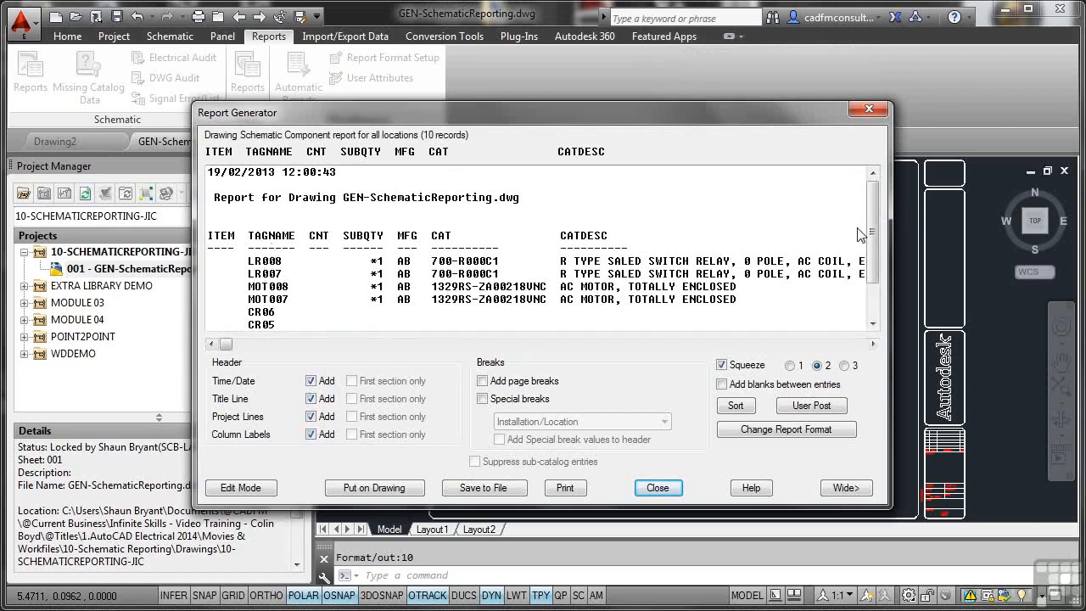
{"action": "left_click_drag", "start_coordinate": [873, 228], "coordinate": [873, 270]}
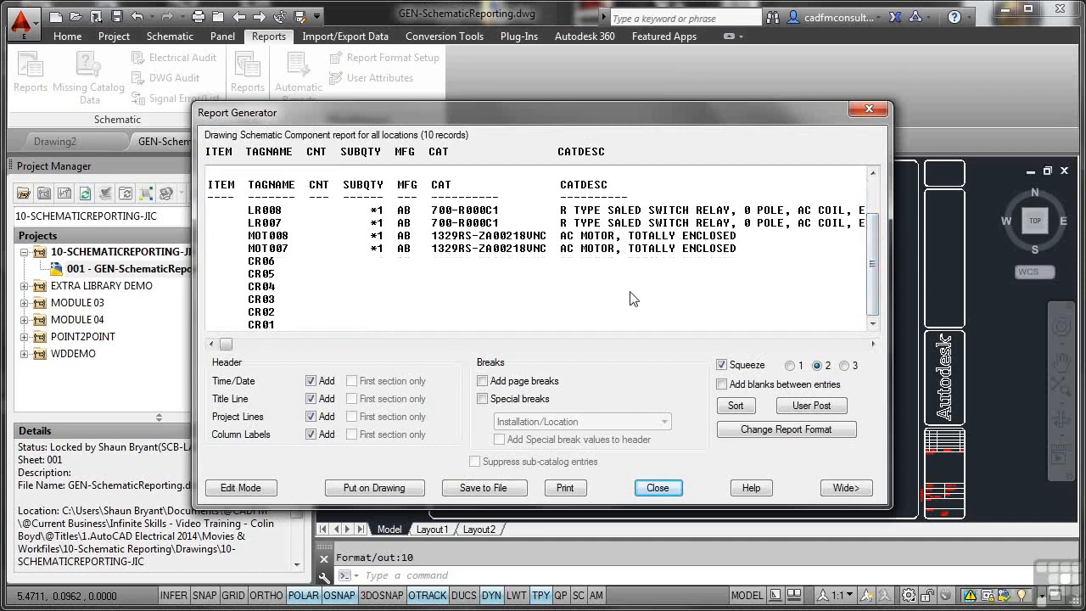
Set up the report's drawing table to include time/date, project information and the title line, with a red title color.
{"action": "left_click", "coordinate": [374, 488]}
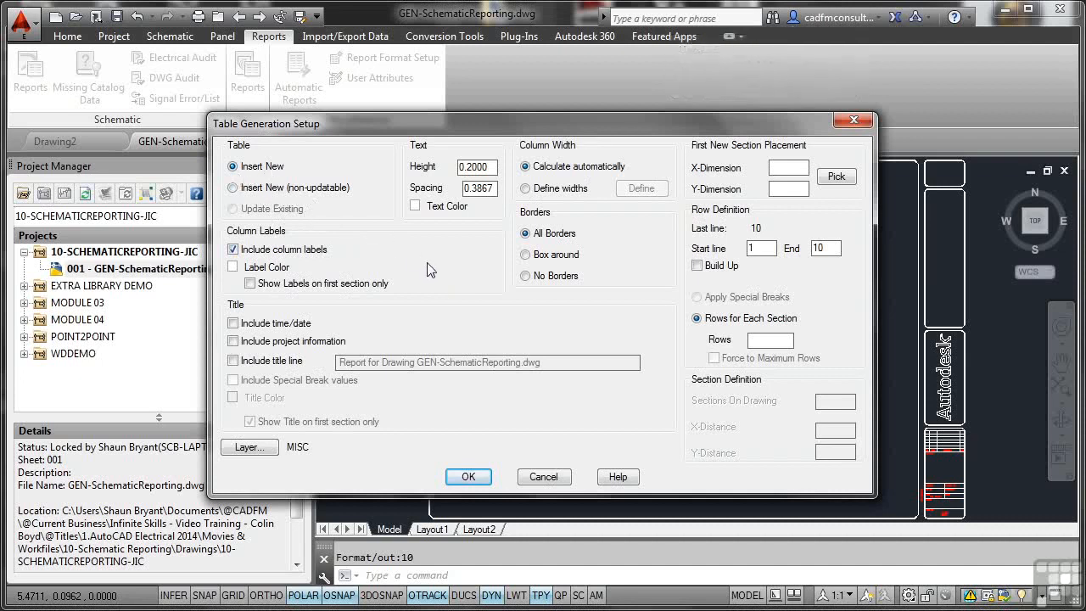
{"action": "left_click", "coordinate": [234, 323]}
{"action": "left_click", "coordinate": [234, 341]}
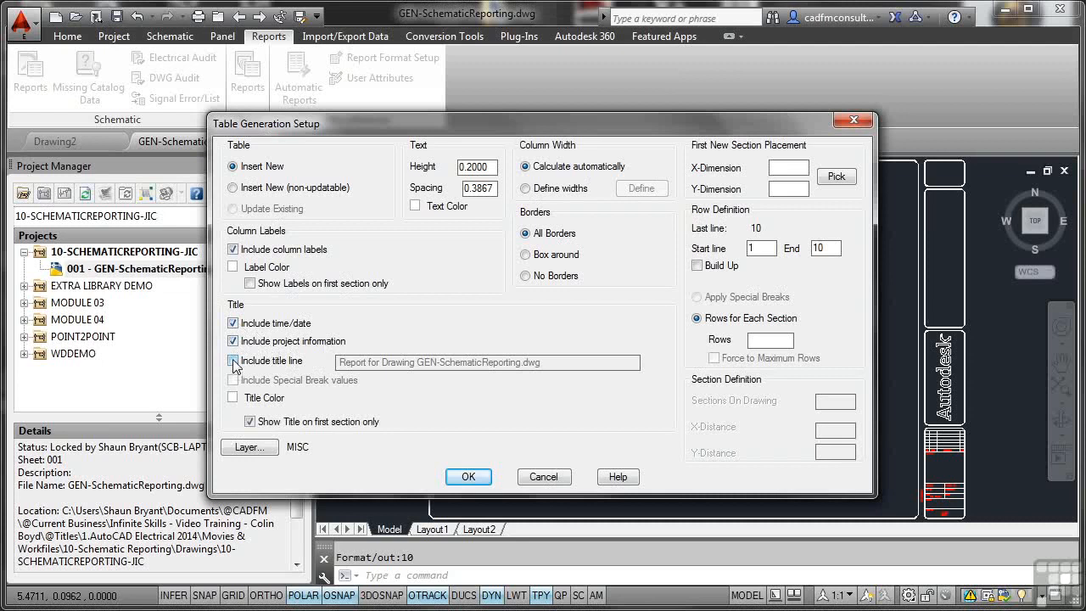
{"action": "left_click", "coordinate": [234, 360]}
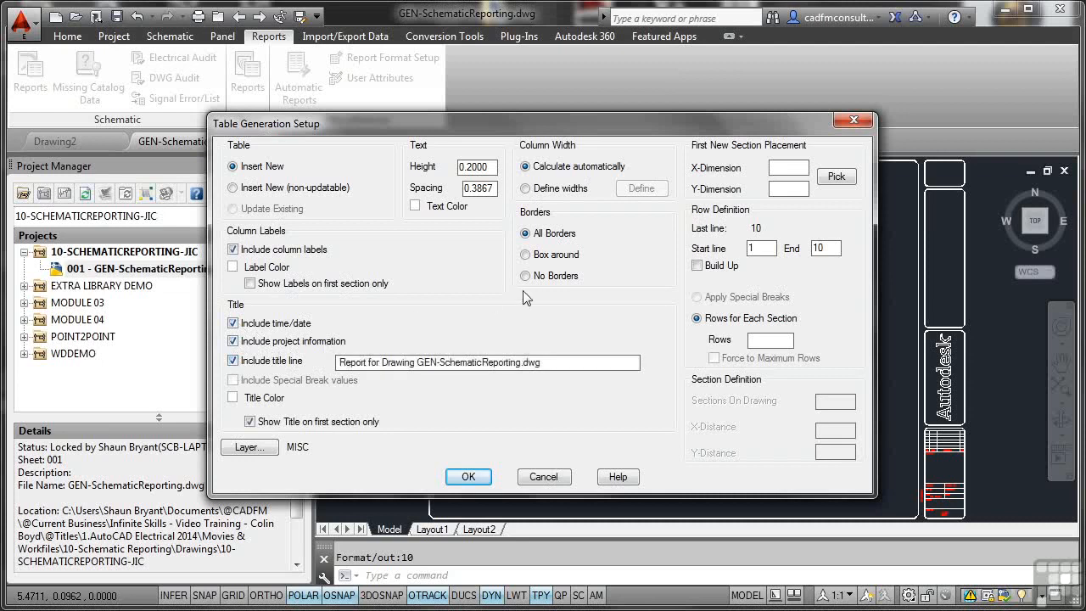
{"action": "left_click", "coordinate": [233, 397]}
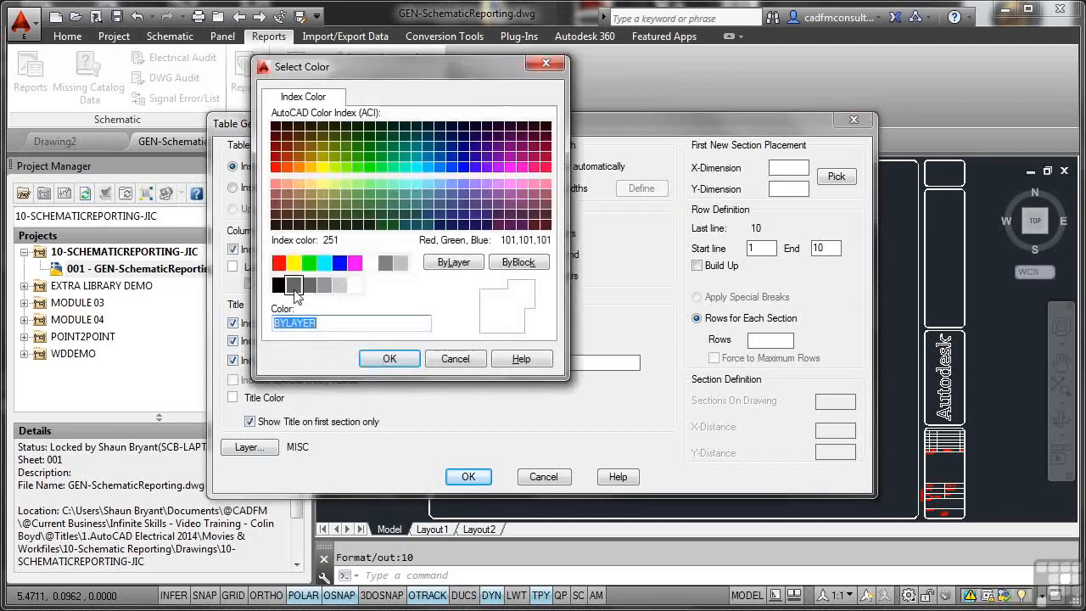
{"action": "left_click", "coordinate": [280, 262]}
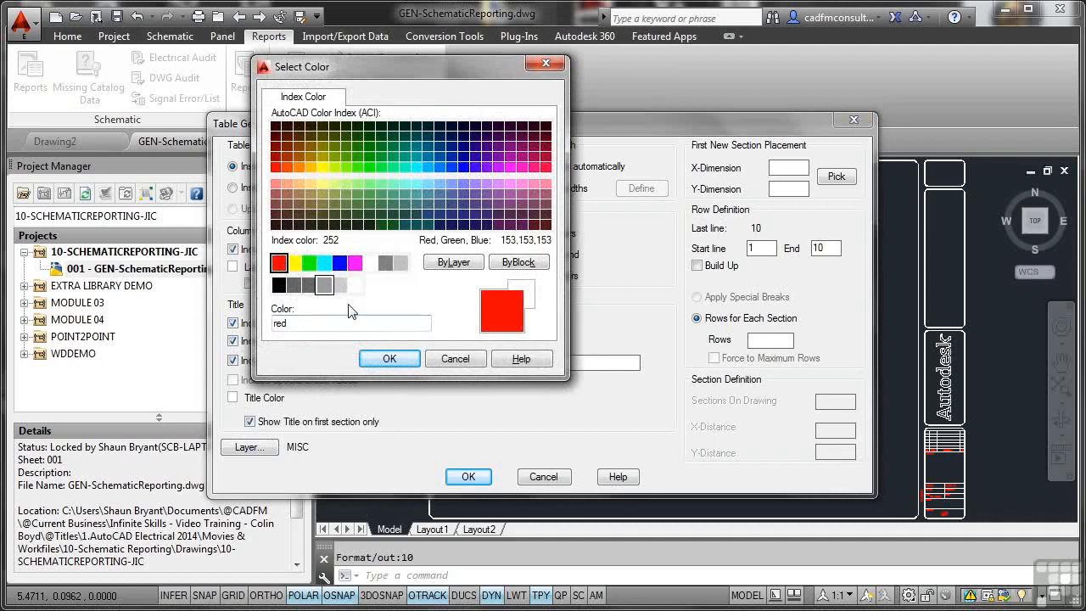
{"action": "left_click", "coordinate": [389, 359]}
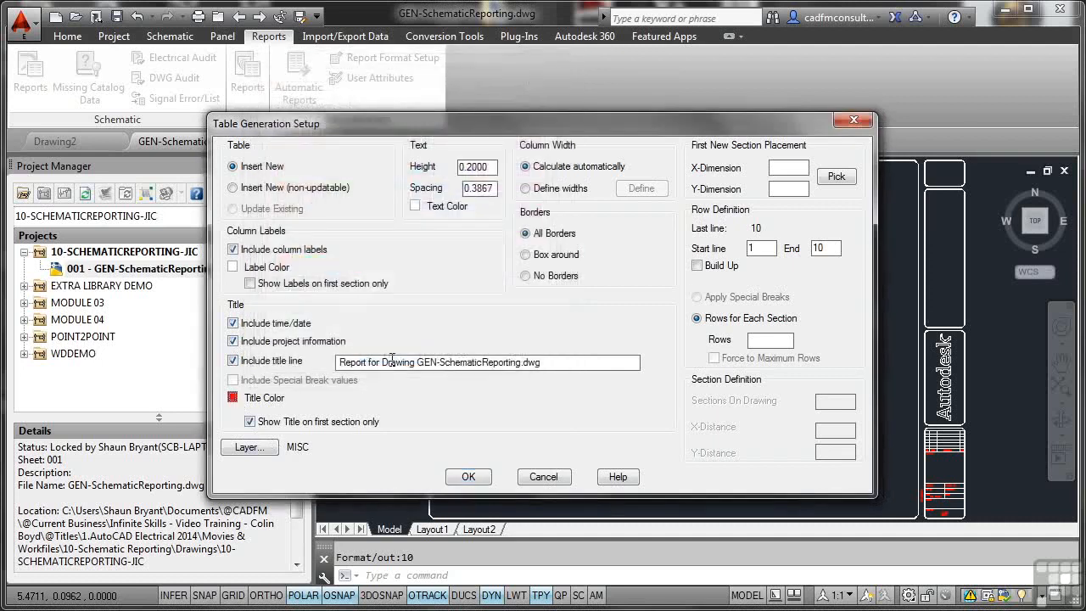
Review the available layers for the report table and assign it to the MISC layer.
{"action": "left_click", "coordinate": [249, 447]}
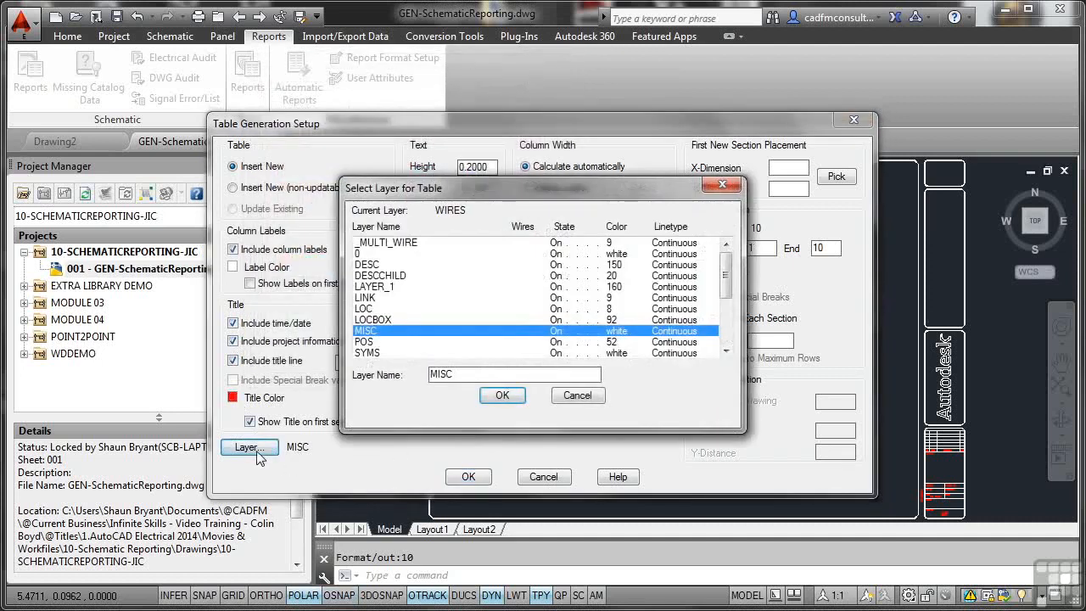
{"action": "mouse_move", "coordinate": [727, 283]}
{"action": "left_mouse_down"}
{"action": "mouse_move", "coordinate": [731, 329]}
{"action": "mouse_move", "coordinate": [731, 282]}
{"action": "left_mouse_up"}
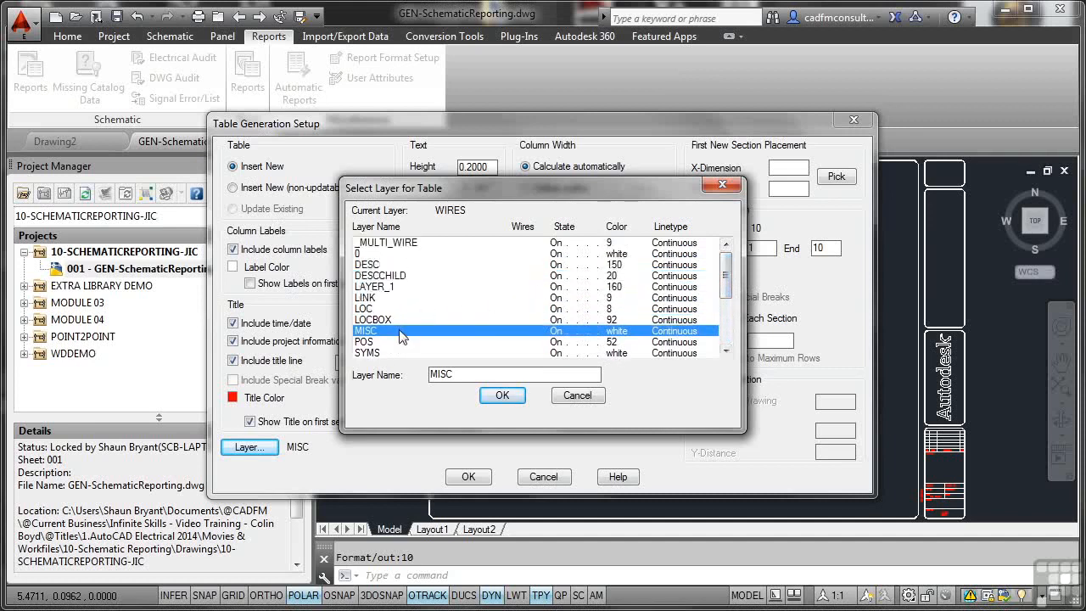
{"action": "left_click", "coordinate": [502, 396]}
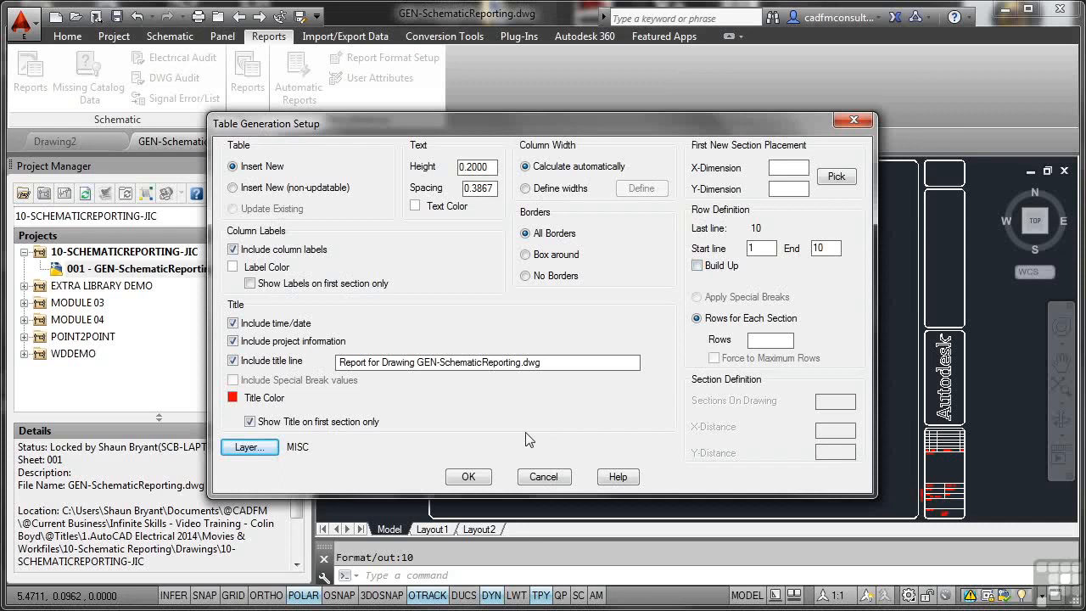
Place the Component report table just below the ladder, close the report and inspect the inserted table's title and rows.
{"action": "left_click", "coordinate": [472, 478]}
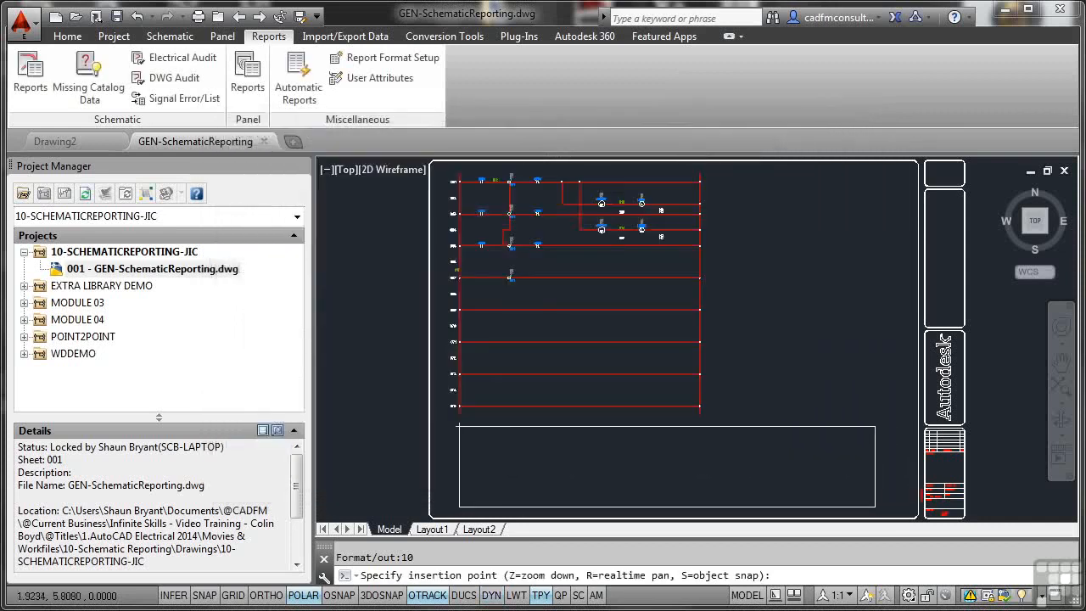
{"action": "left_click", "coordinate": [458, 422]}
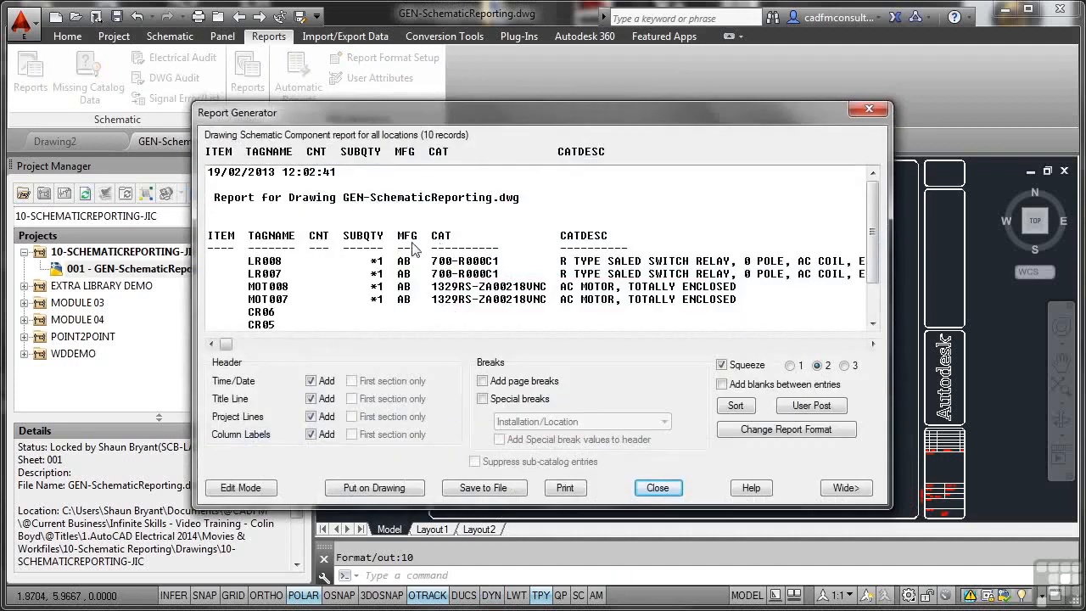
{"action": "left_click_drag", "start_coordinate": [667, 125], "coordinate": [681, 72]}
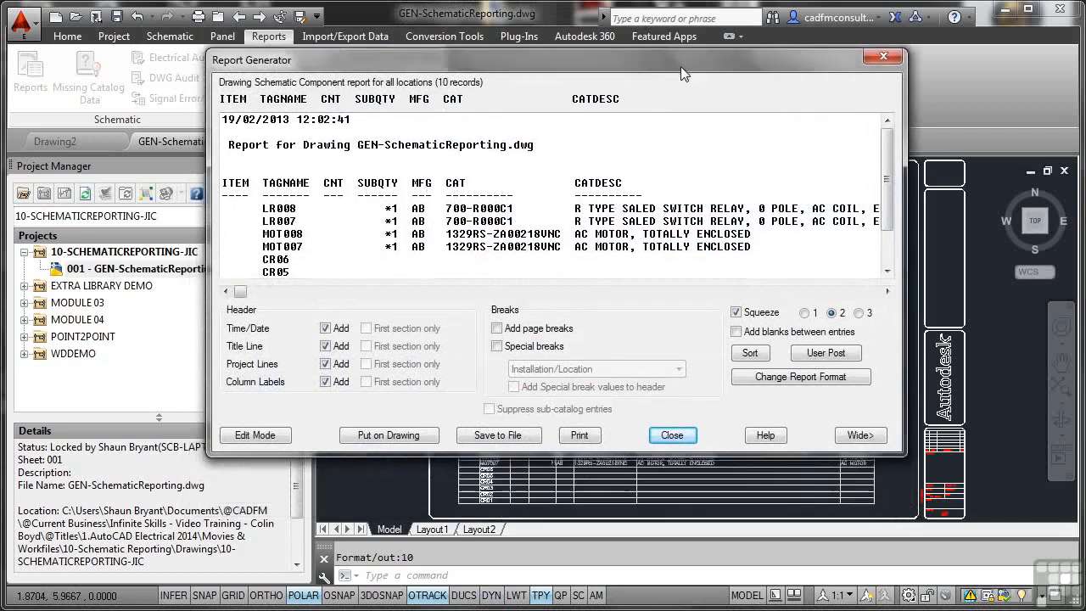
{"action": "left_click", "coordinate": [672, 435]}
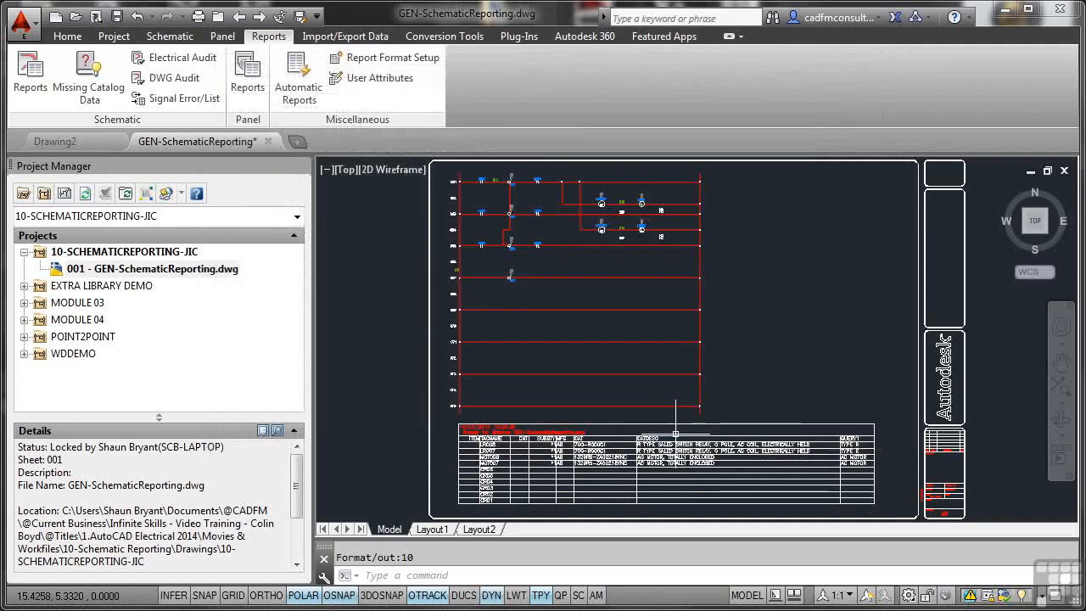
{"action": "scroll", "coordinate": [527, 467], "scroll_direction": "up", "scroll_amount": 8}
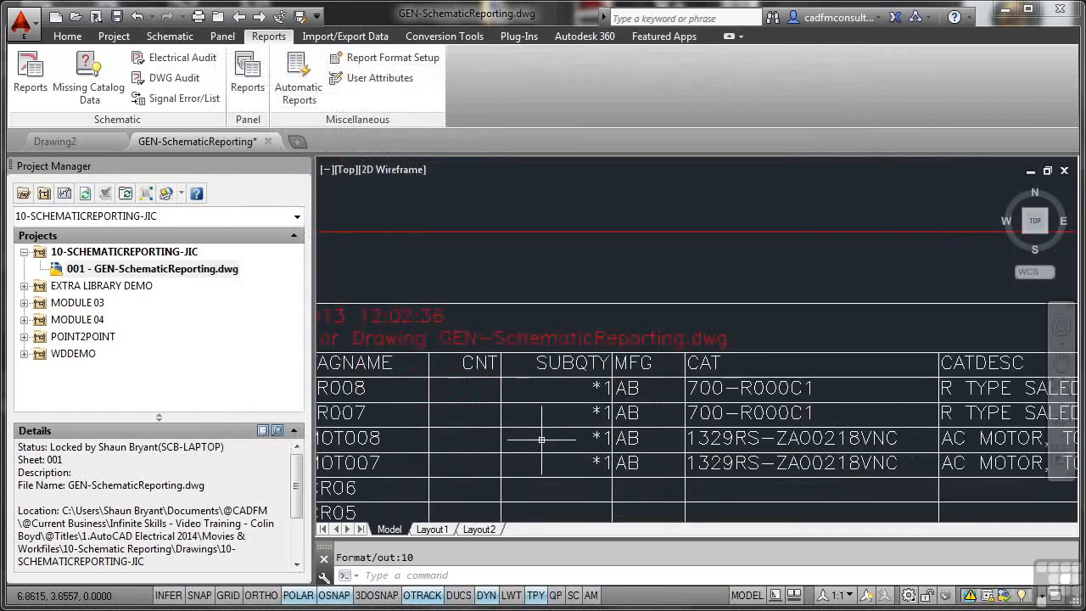
Select the inserted Component report table, review the table styles available for it, and clear the selection.
{"action": "mouse_move", "coordinate": [550, 419]}
{"action": "middle_mouse_down"}
{"action": "mouse_move", "coordinate": [705, 388]}
{"action": "mouse_move", "coordinate": [705, 338]}
{"action": "middle_mouse_up"}
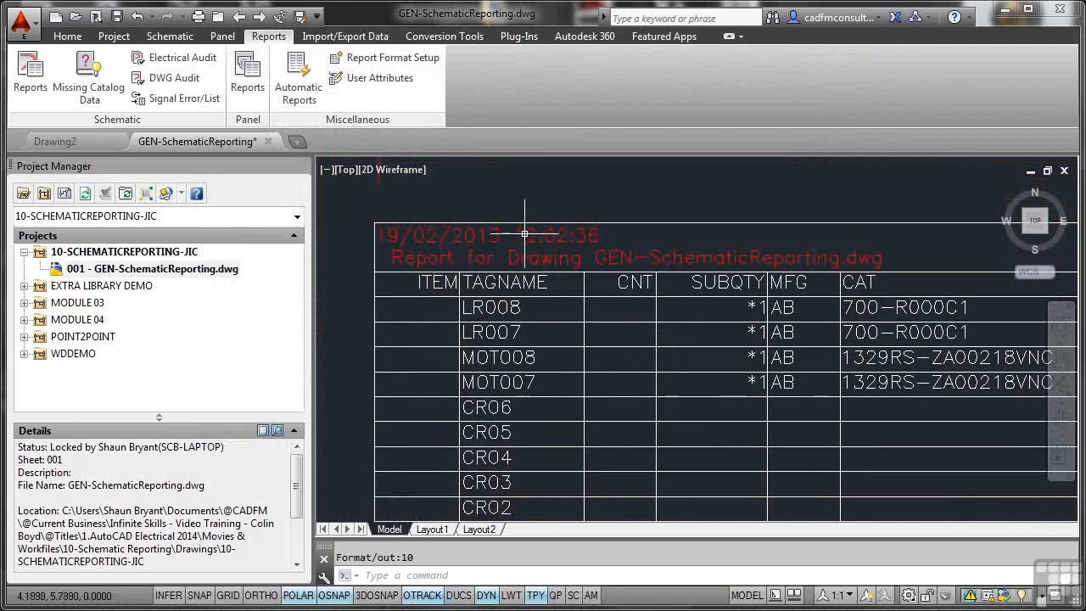
{"action": "scroll", "coordinate": [615, 307], "scroll_direction": "down", "scroll_amount": 2}
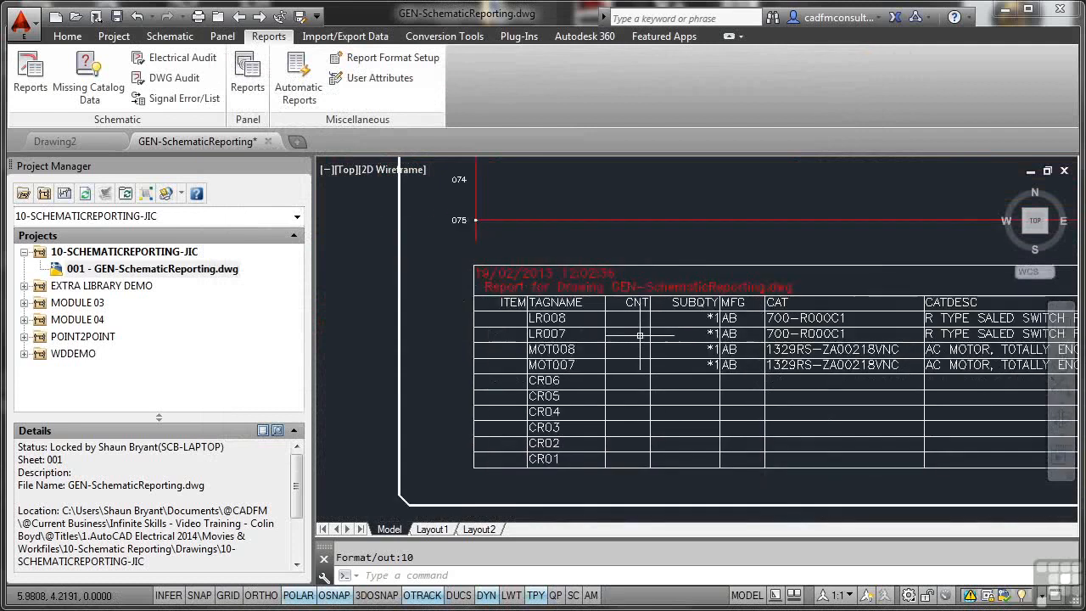
{"action": "left_click", "coordinate": [533, 264]}
{"action": "left_click", "coordinate": [509, 243]}
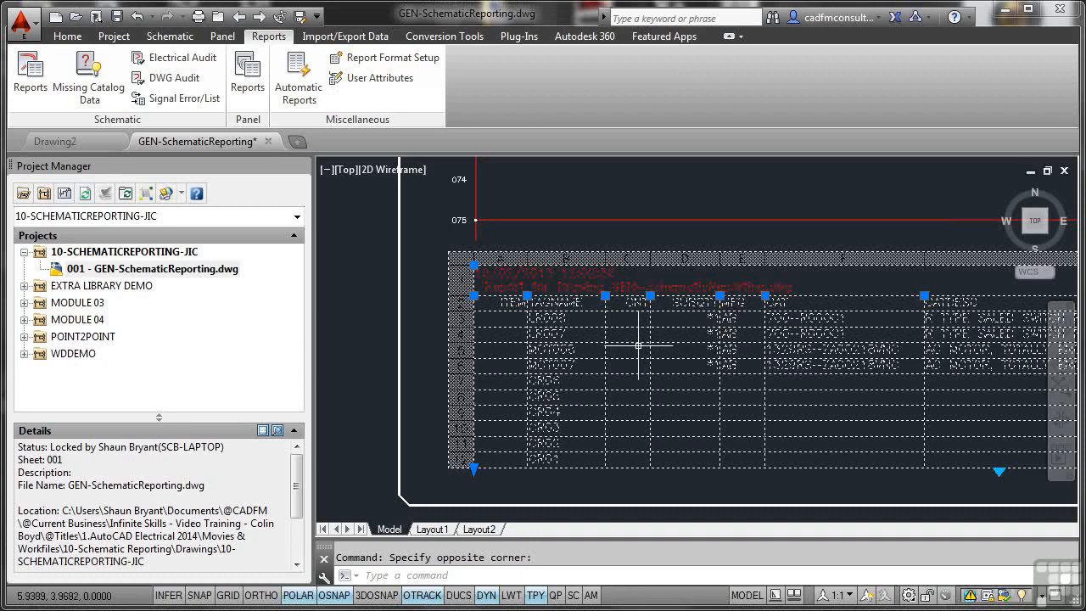
{"action": "right_click", "coordinate": [625, 272]}
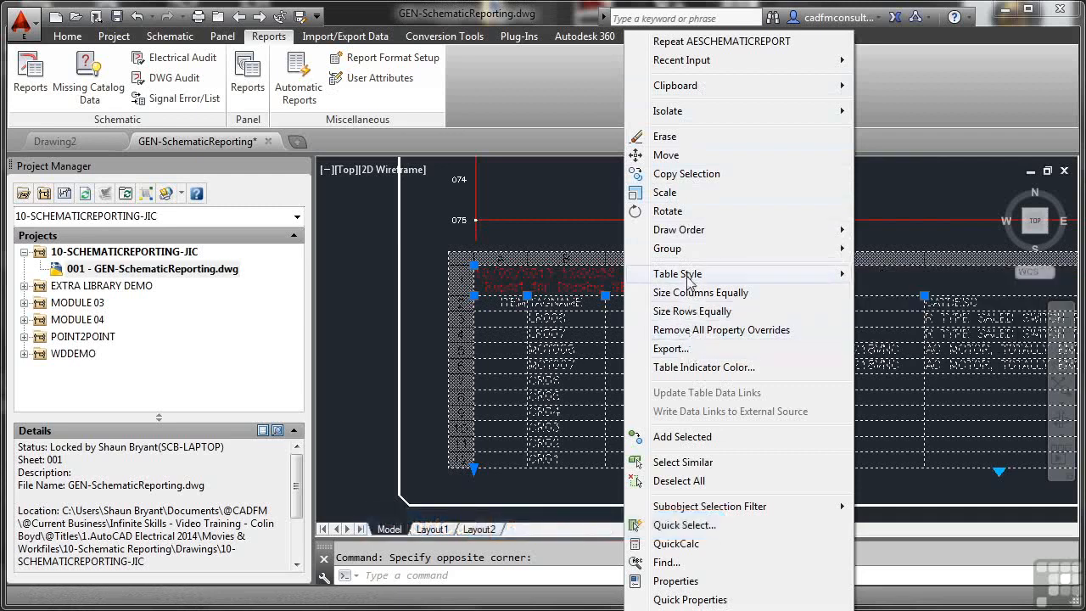
{"action": "mouse_move", "coordinate": [690, 282]}
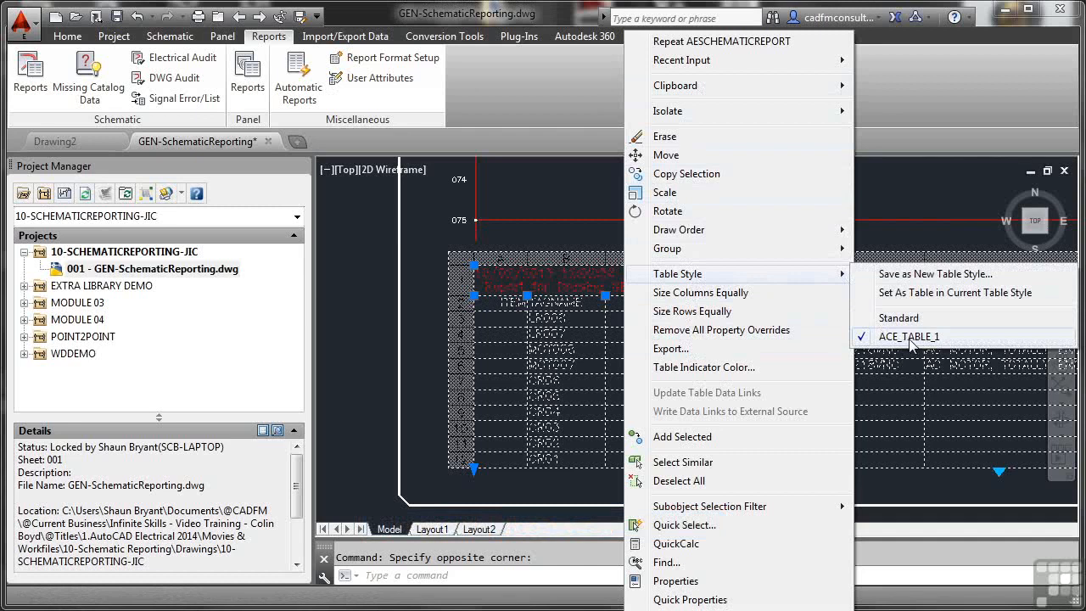
{"action": "left_click", "coordinate": [596, 232]}
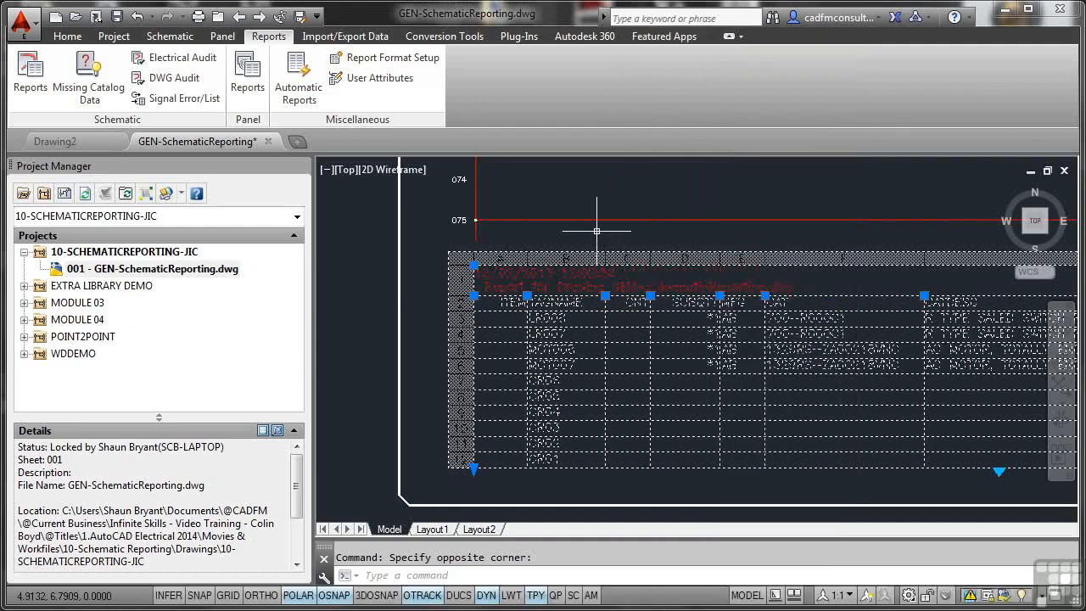
{"action": "key", "text": "Escape"}
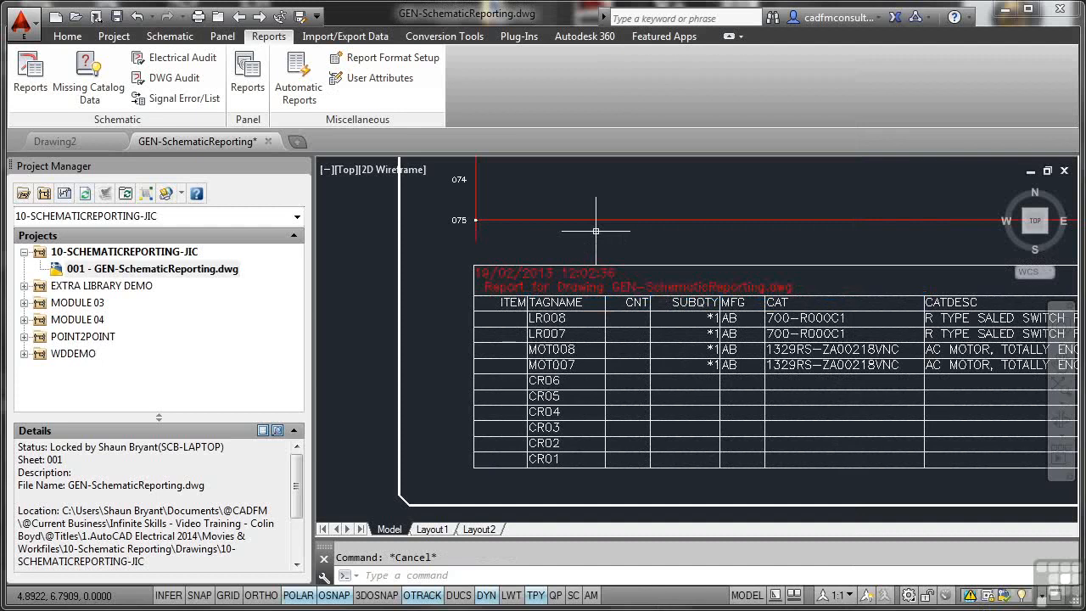
Show the drawing's full extents and save the drawing.
{"action": "middle_click", "coordinate": [595, 231]}
{"action": "middle_click", "coordinate": [596, 230]}
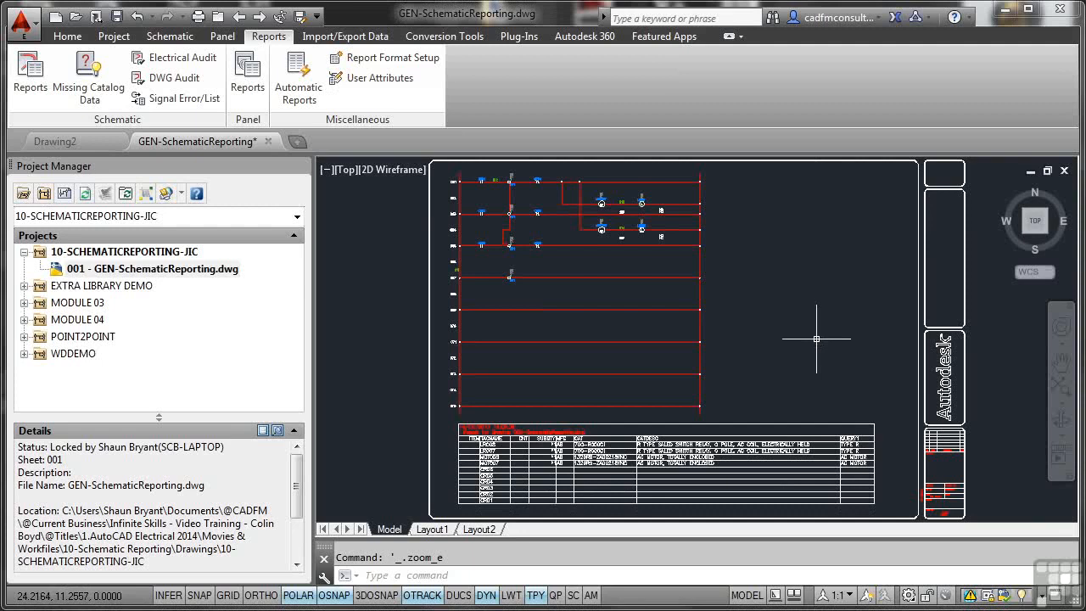
{"action": "key", "text": "ctrl+s"}
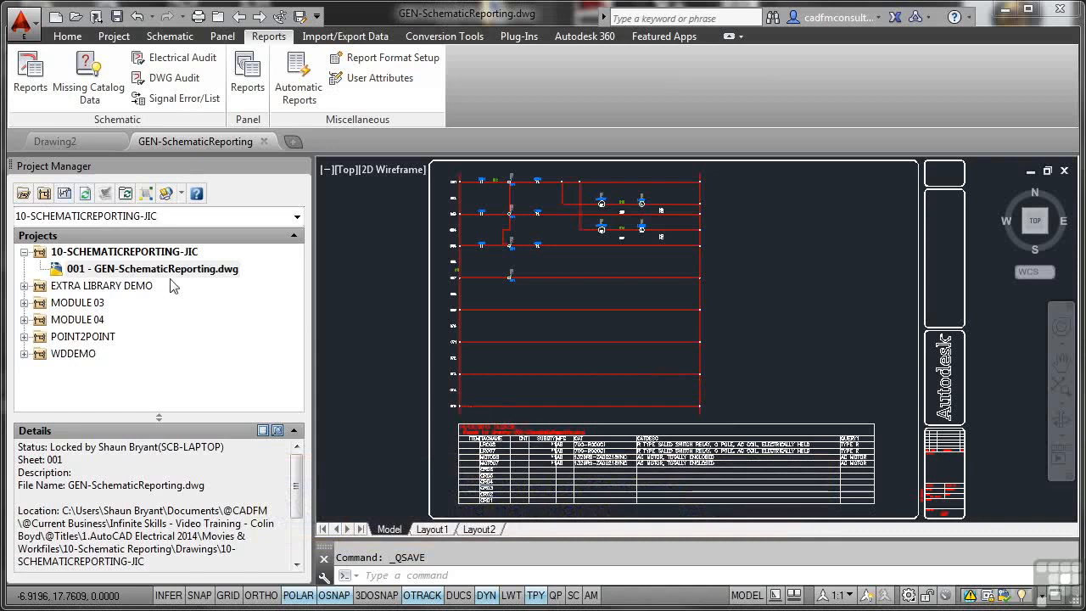
Generate the schematic Component report for the active drawing, including children and extracting all installation and location codes.
{"action": "left_click", "coordinate": [126, 255]}
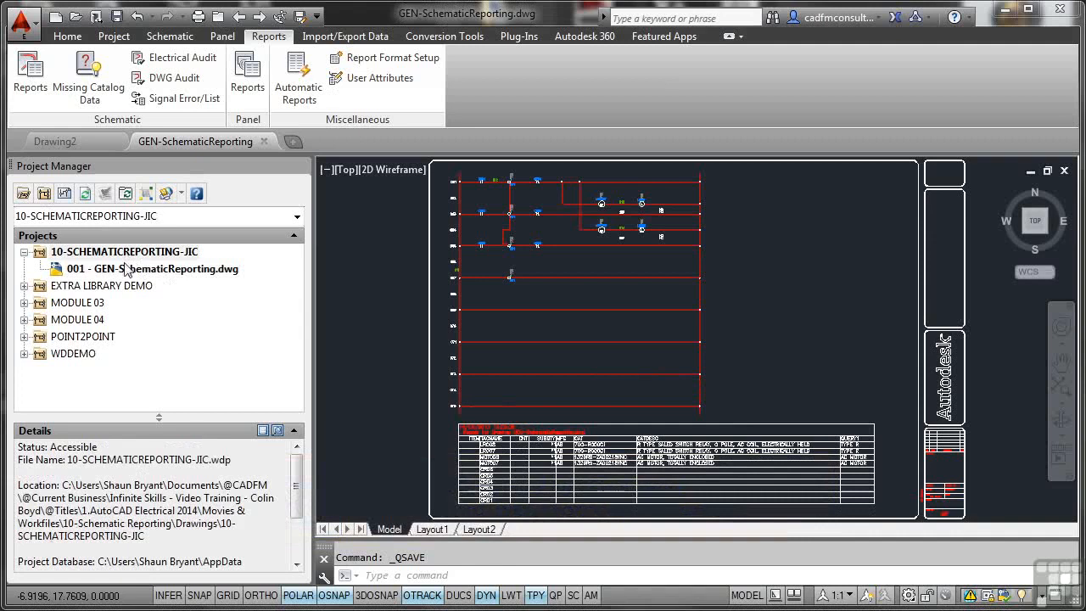
{"action": "left_click", "coordinate": [128, 268]}
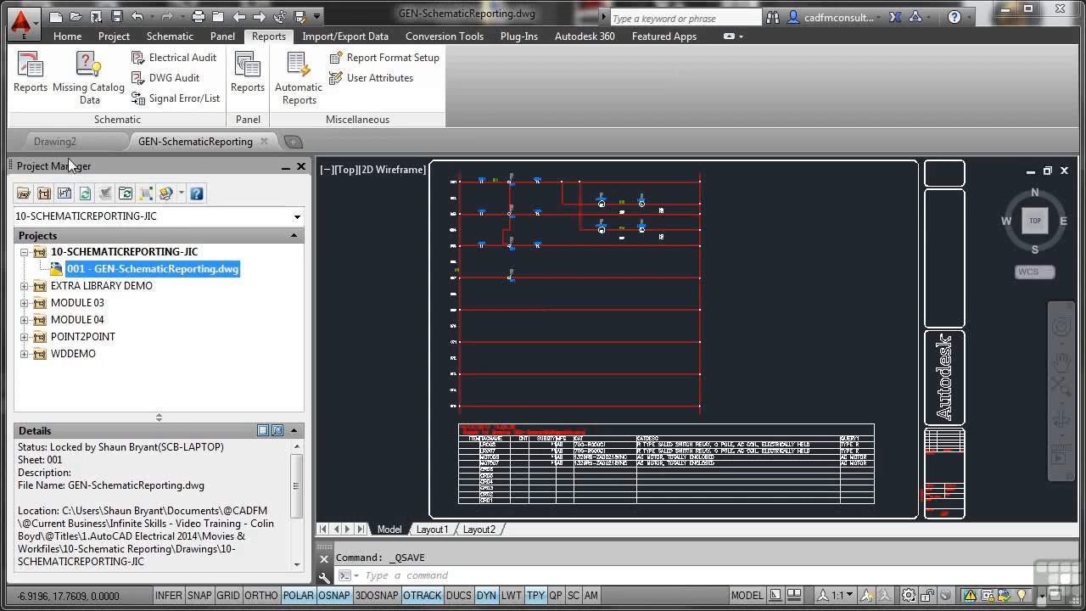
{"action": "left_click", "coordinate": [31, 89]}
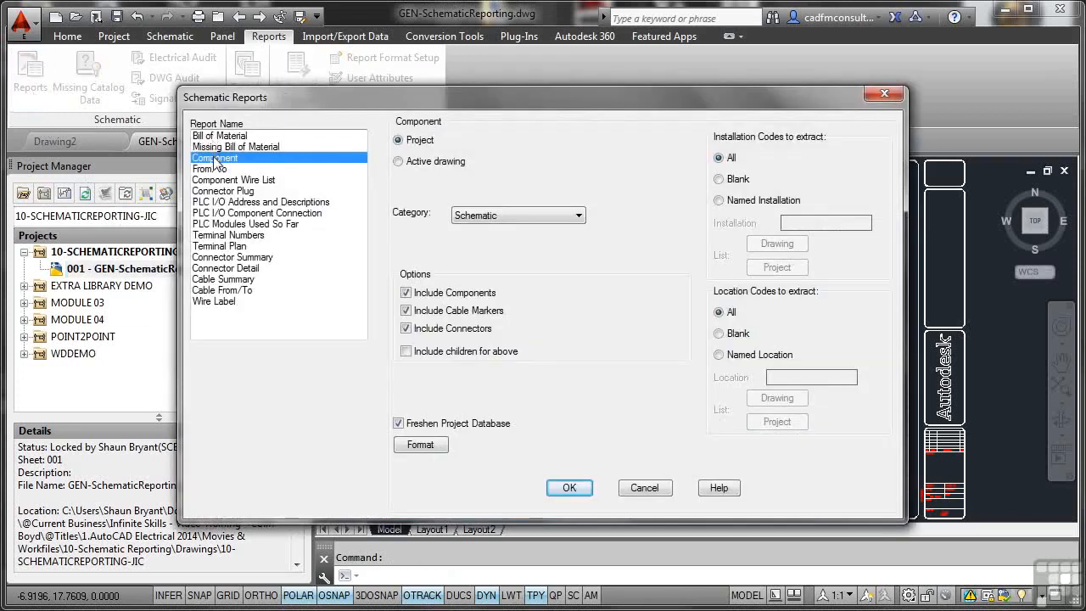
{"action": "left_click", "coordinate": [399, 162]}
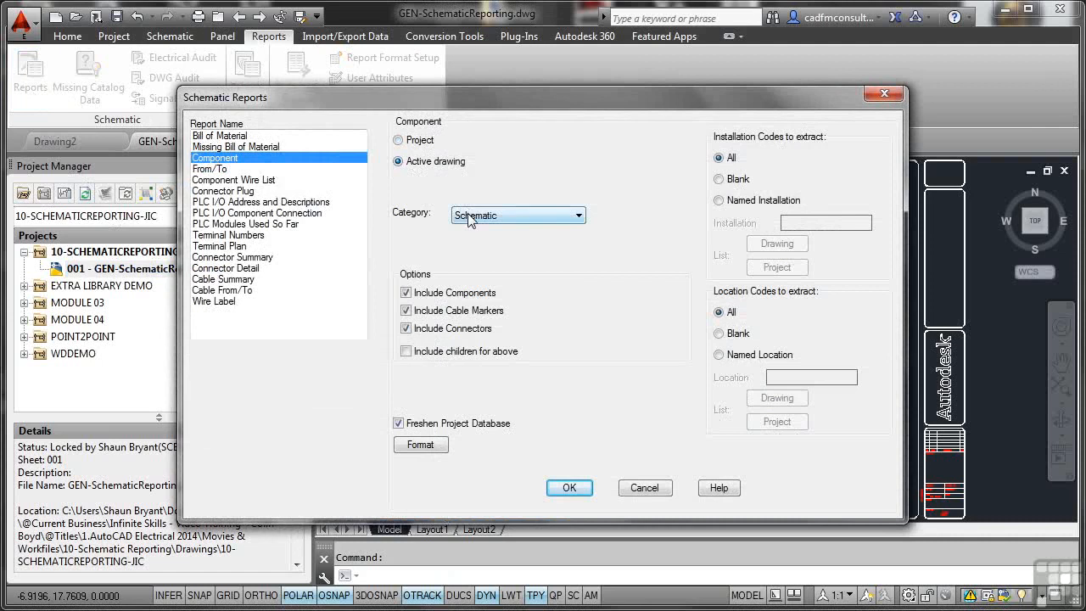
{"action": "left_click", "coordinate": [407, 351]}
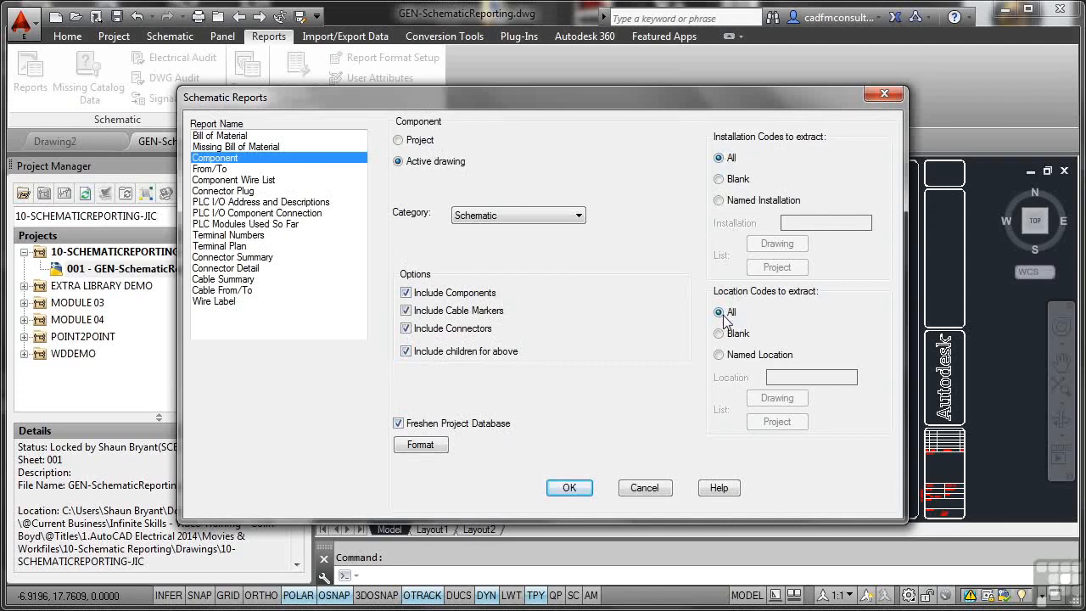
{"action": "left_click", "coordinate": [570, 487]}
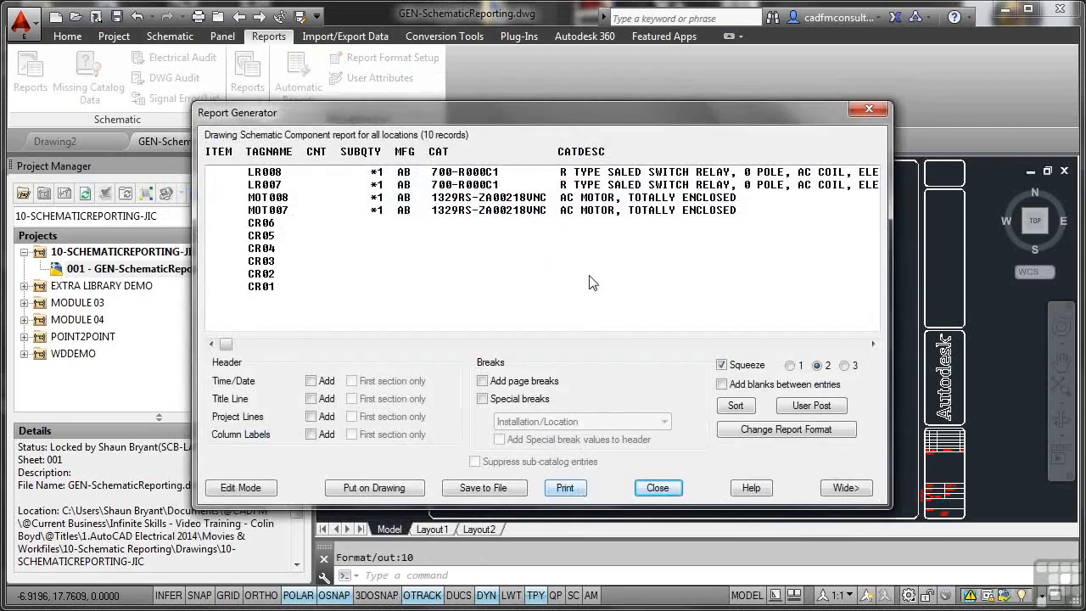
Add time/date, title line, project lines and column labels to the report header, plus blanks between entries.
{"action": "left_click", "coordinate": [312, 381]}
{"action": "left_click", "coordinate": [311, 399]}
{"action": "left_click", "coordinate": [311, 416]}
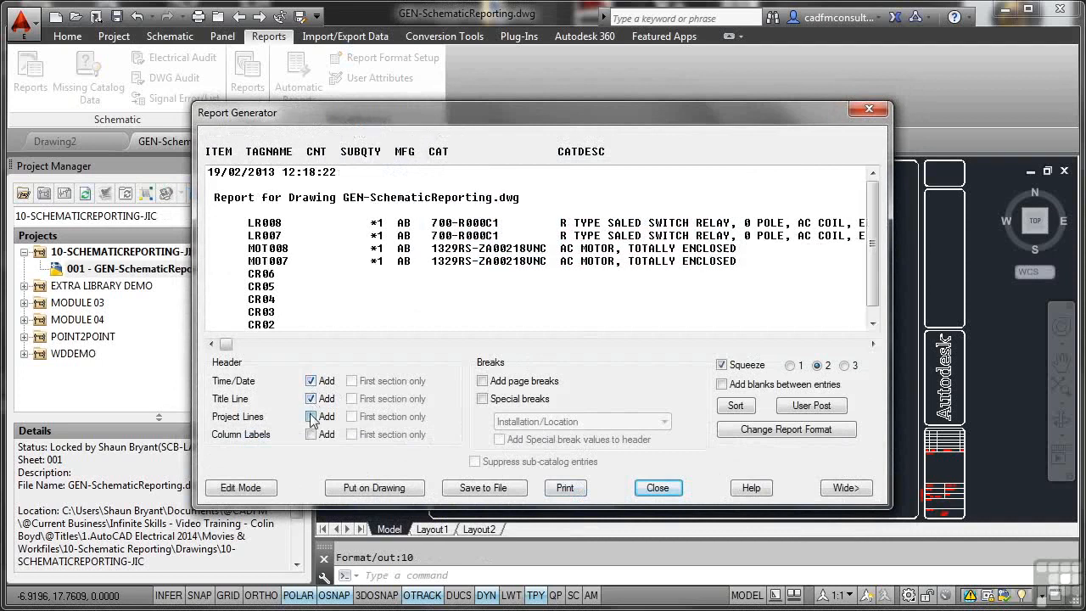
{"action": "left_click", "coordinate": [311, 435]}
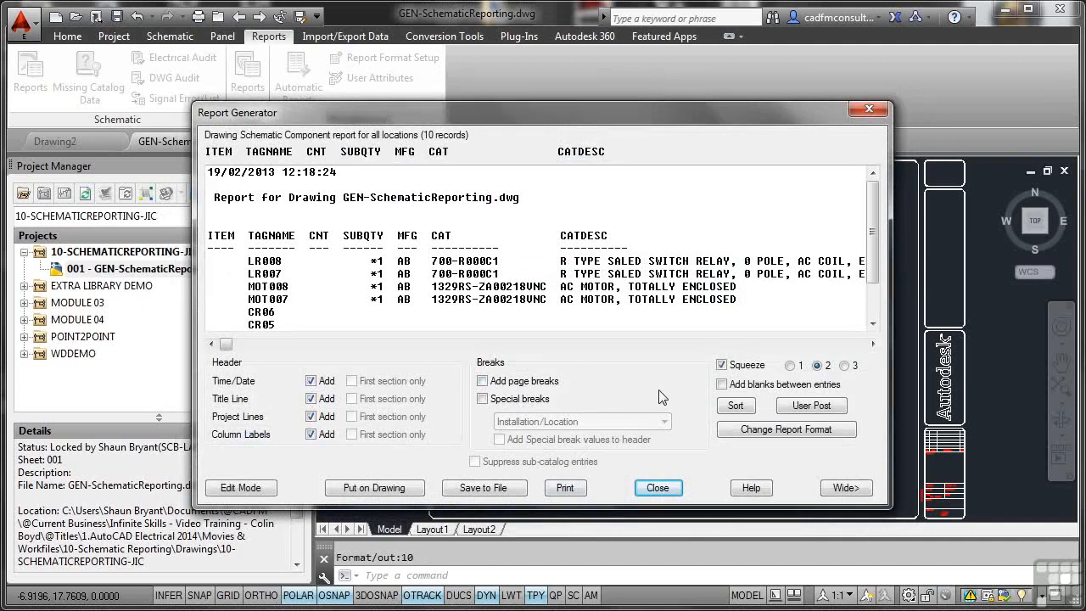
{"action": "left_click", "coordinate": [721, 384]}
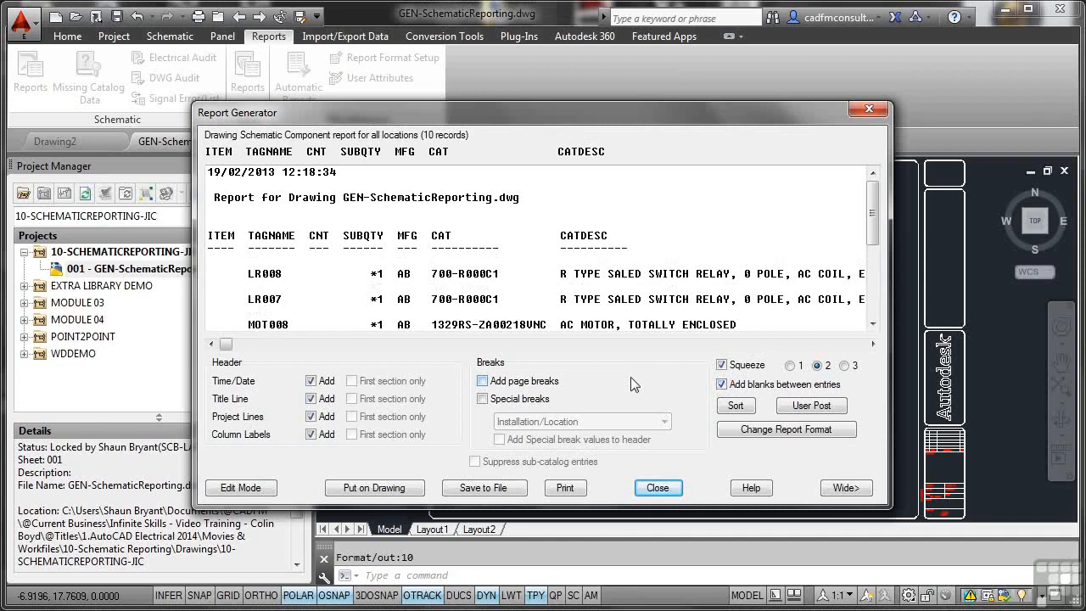
Start saving the report to a file in Excel spreadsheet format (.xls) and cancel at the file selection.
{"action": "left_click", "coordinate": [497, 491]}
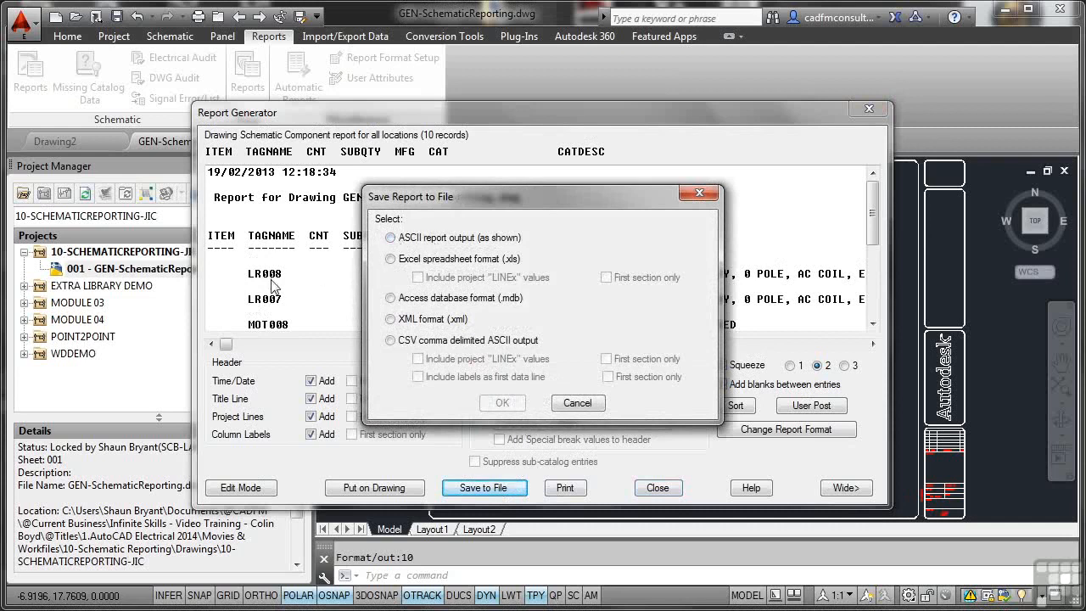
{"action": "left_click", "coordinate": [391, 260]}
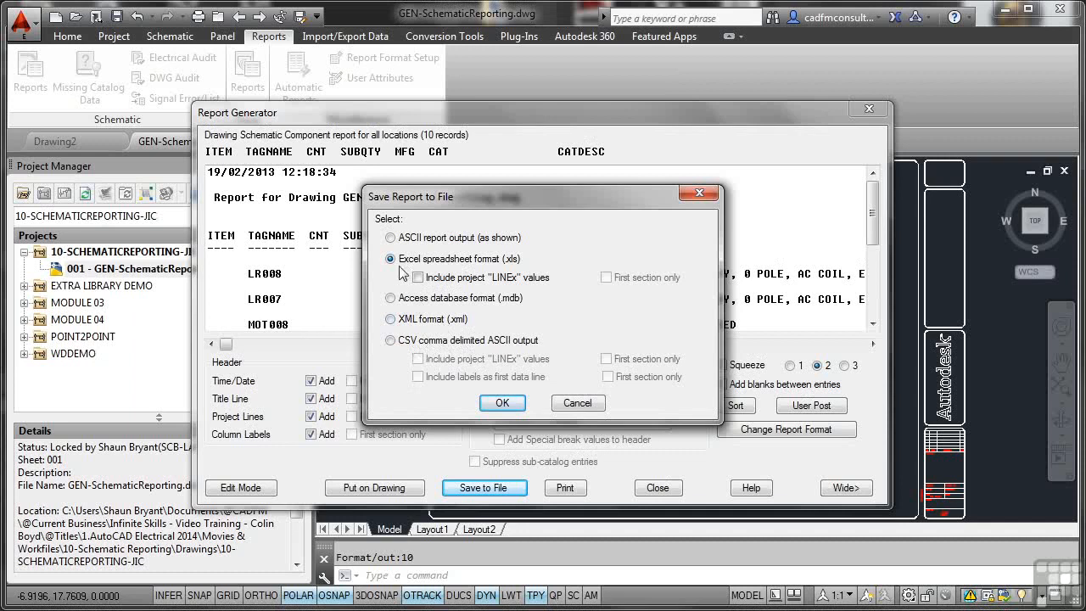
{"action": "left_click", "coordinate": [499, 403]}
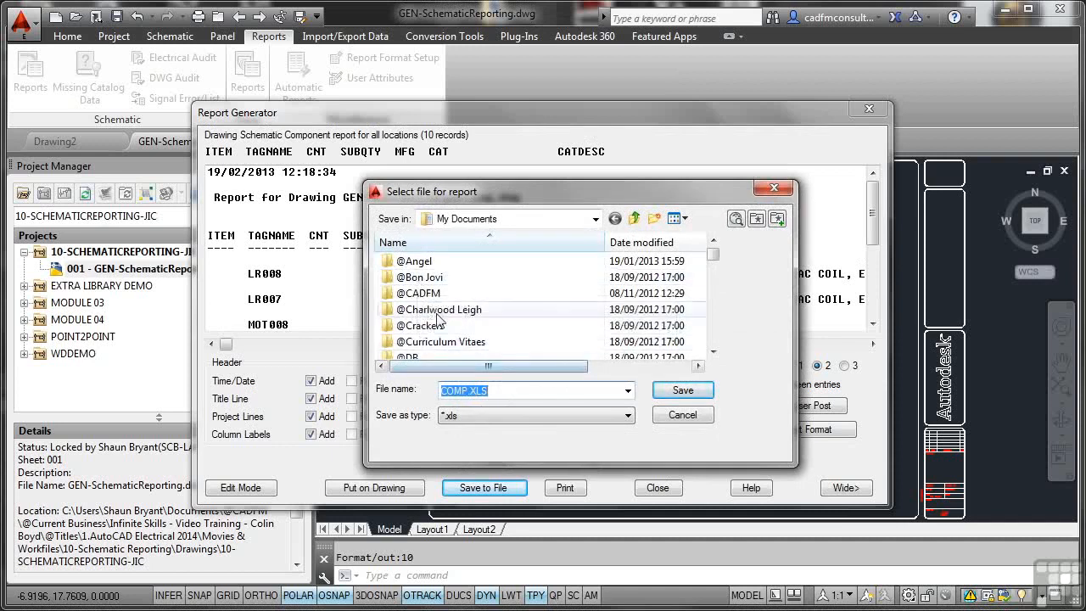
{"action": "left_click", "coordinate": [682, 414]}
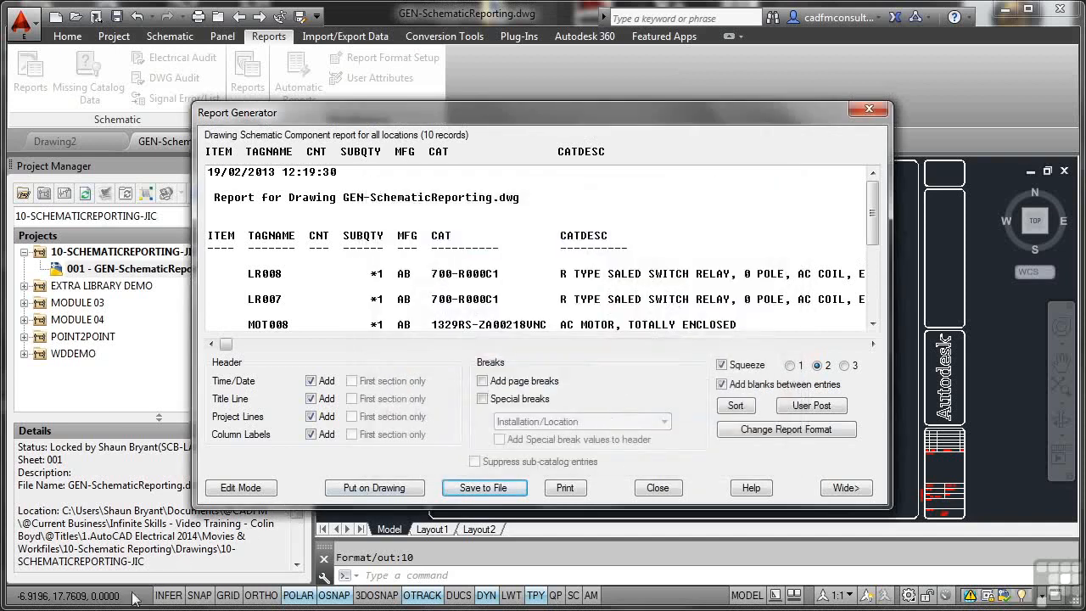
Switch to the Drawings folder in Windows Explorer and open COMPONENTREPORT1.XLS in Excel to examine the exported report.
{"action": "left_click", "coordinate": [142, 609]}
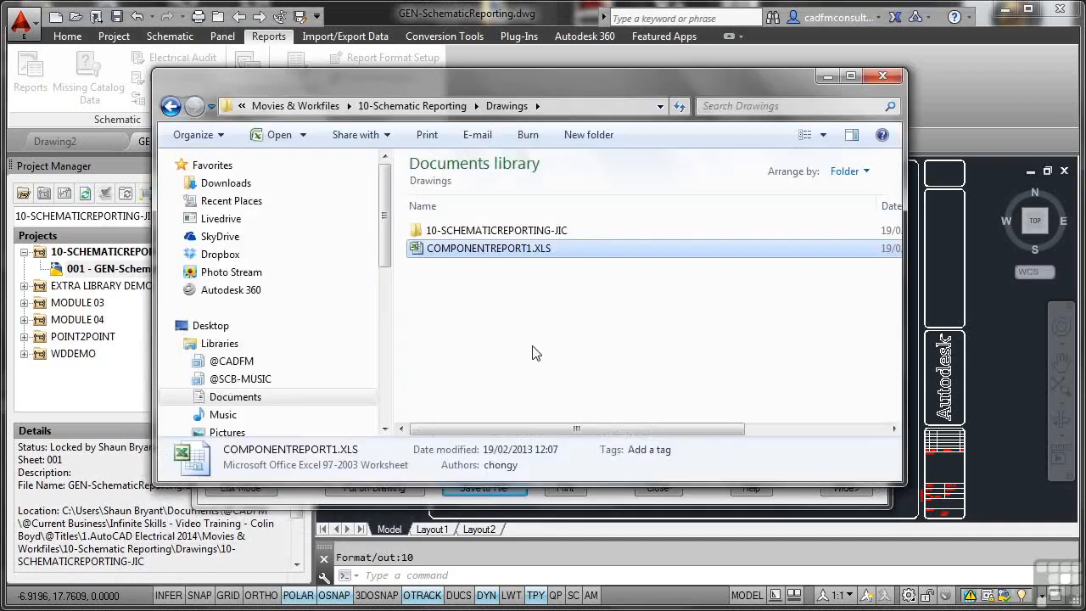
{"action": "double_click", "coordinate": [509, 249]}
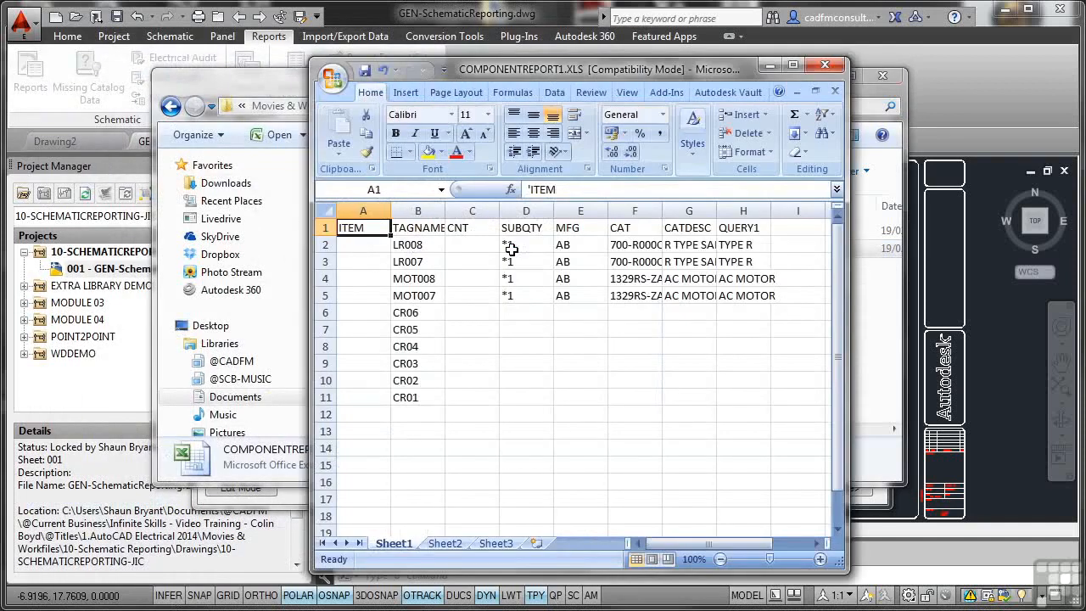